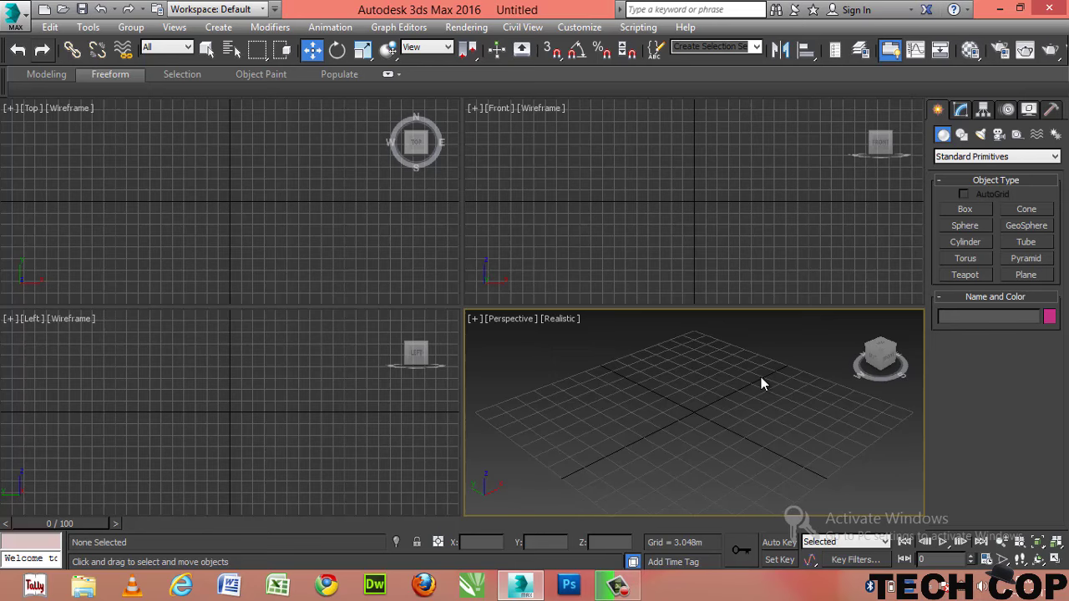
Maximize the Front view and trace the thin folded cup-wall profile up and back down.
left_click(714, 236)
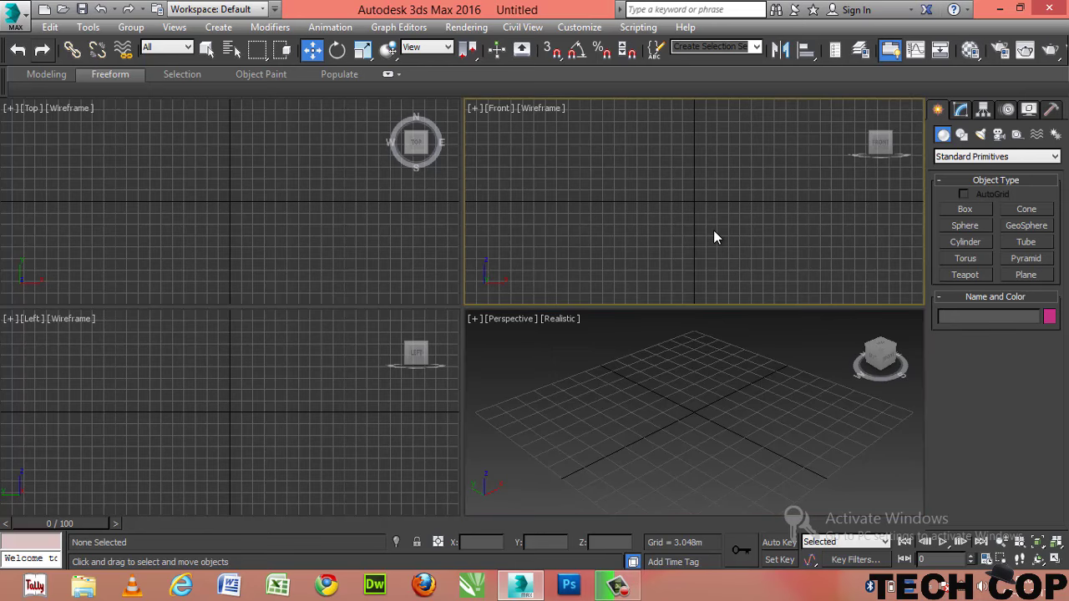
key("alt+w")
left_click(507, 355)
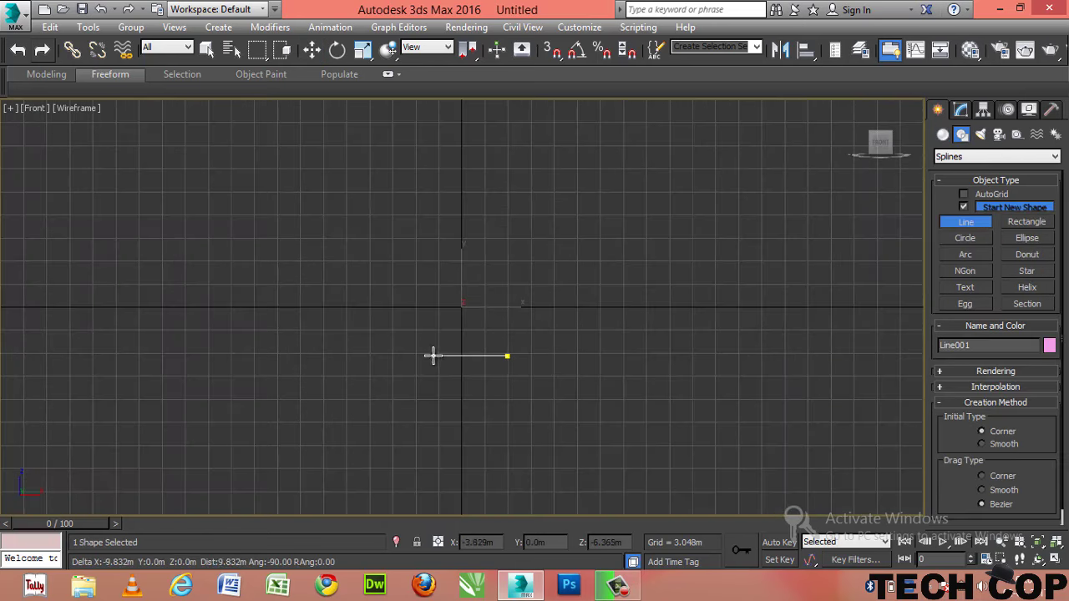
left_click(432, 356)
left_click(400, 292)
left_click(391, 220)
left_click(382, 220)
left_click(392, 298)
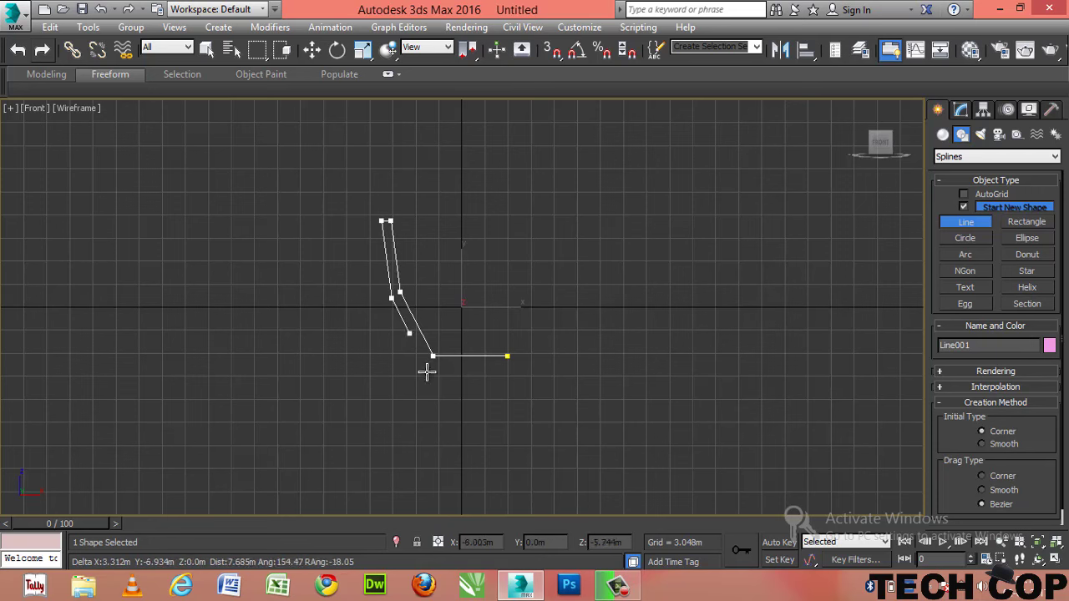
left_click(430, 364)
left_click(508, 365)
Finish the line and enter Line001's Vertex sub-object level in the Modify panel.
right_click(508, 364)
right_click(526, 465)
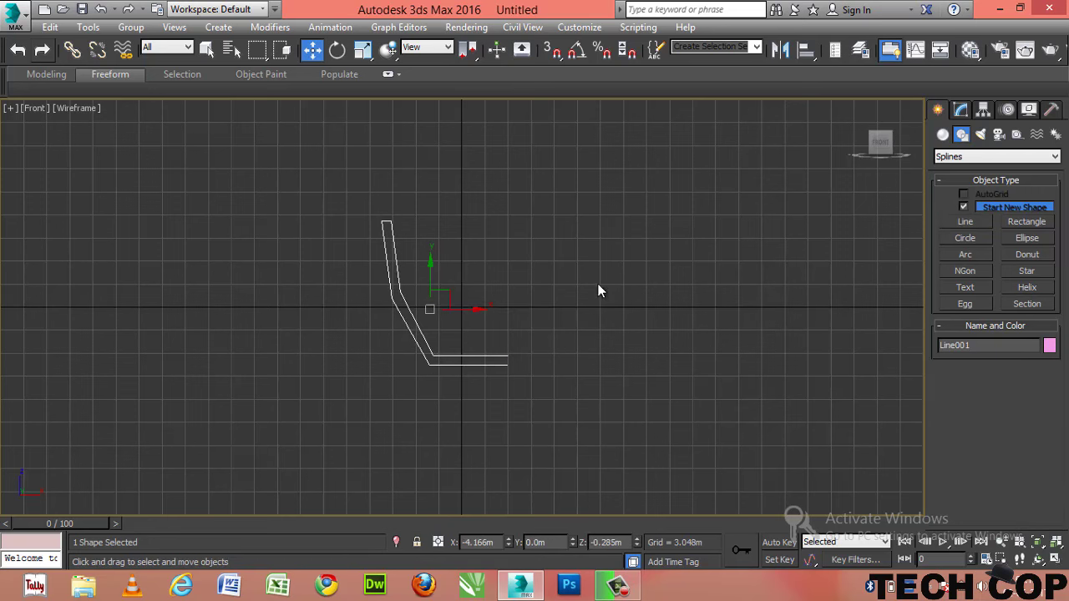
left_click(960, 109)
left_click(948, 173)
left_click(971, 185)
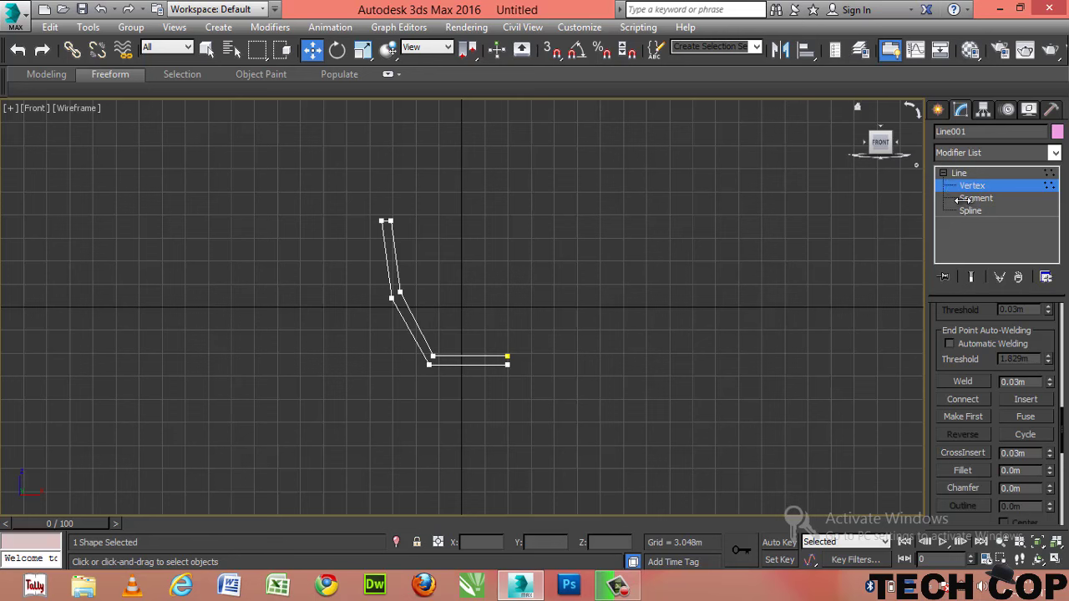
Shift the base end vertices left and fillet the lower bend vertex.
left_click_drag(538, 336, 493, 389)
left_click_drag(539, 359, 525, 359)
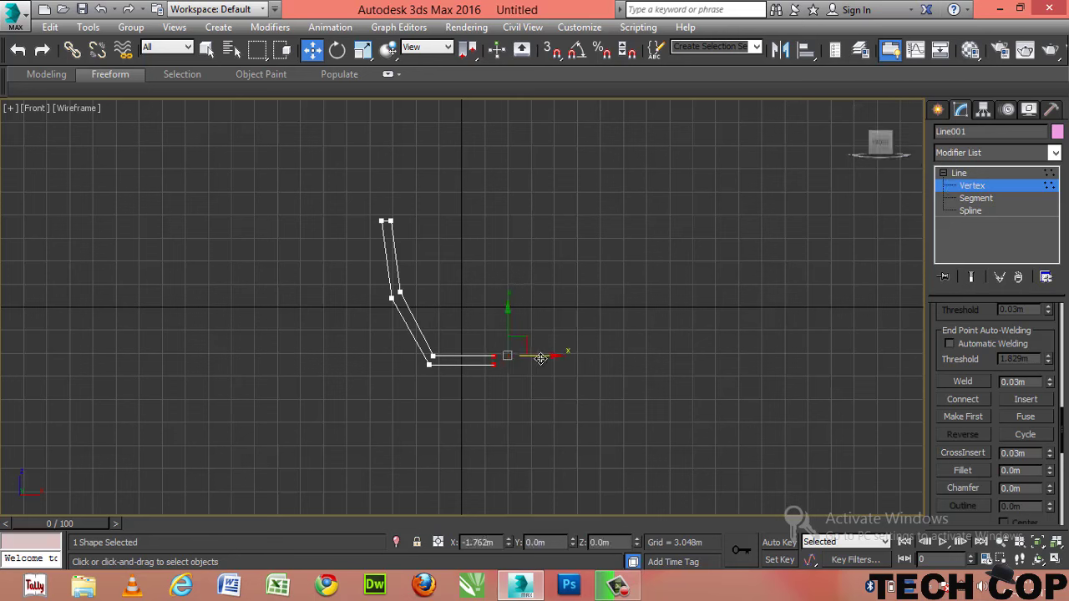
left_click(400, 292)
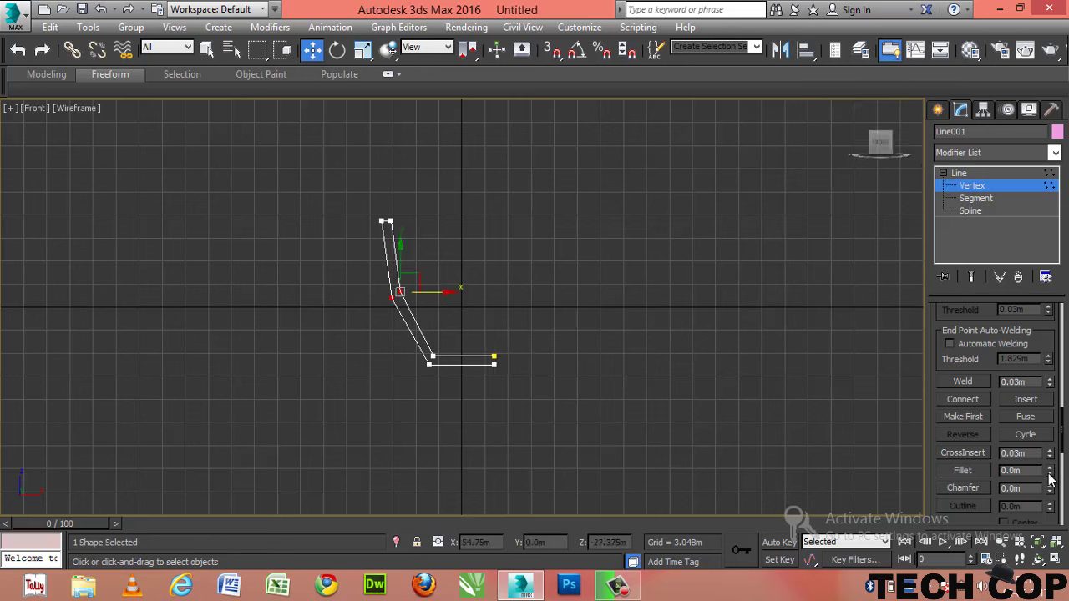
left_click_drag(1049, 474, 1039, 455)
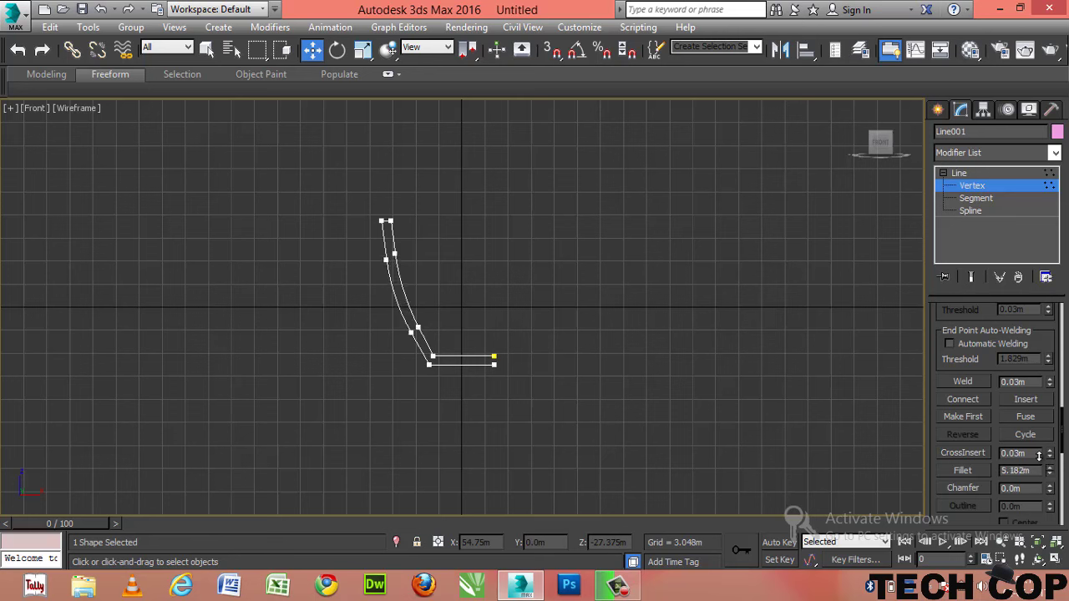
Fillet the lower corner and upper bend vertices, then restore the four-viewport layout.
left_click(388, 221)
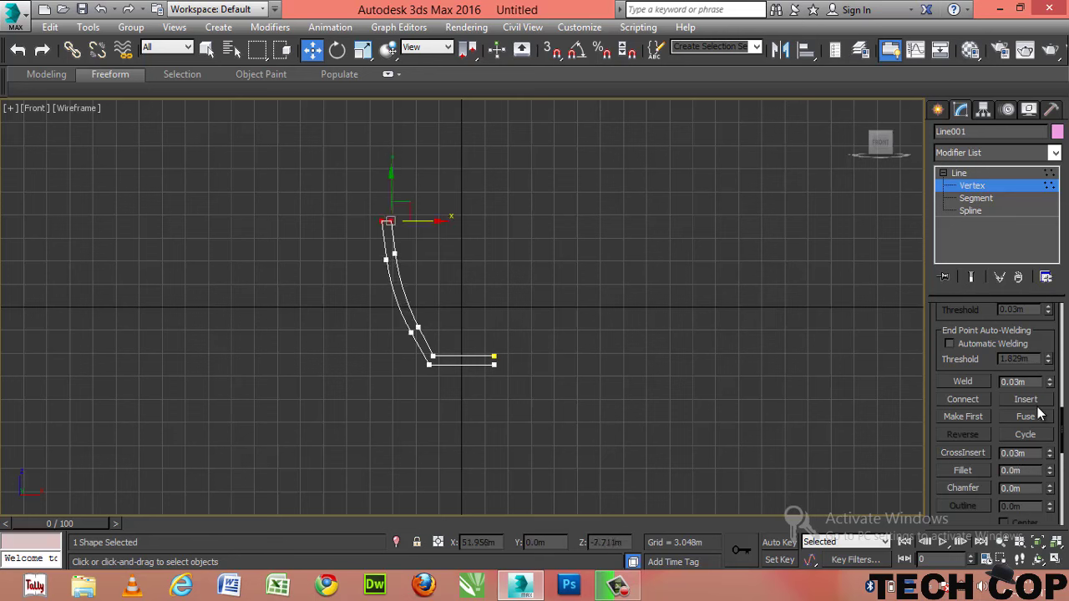
left_click(435, 263)
left_click_drag(415, 387, 451, 354)
left_click_drag(1051, 472, 1047, 462)
left_click_drag(398, 257, 399, 256)
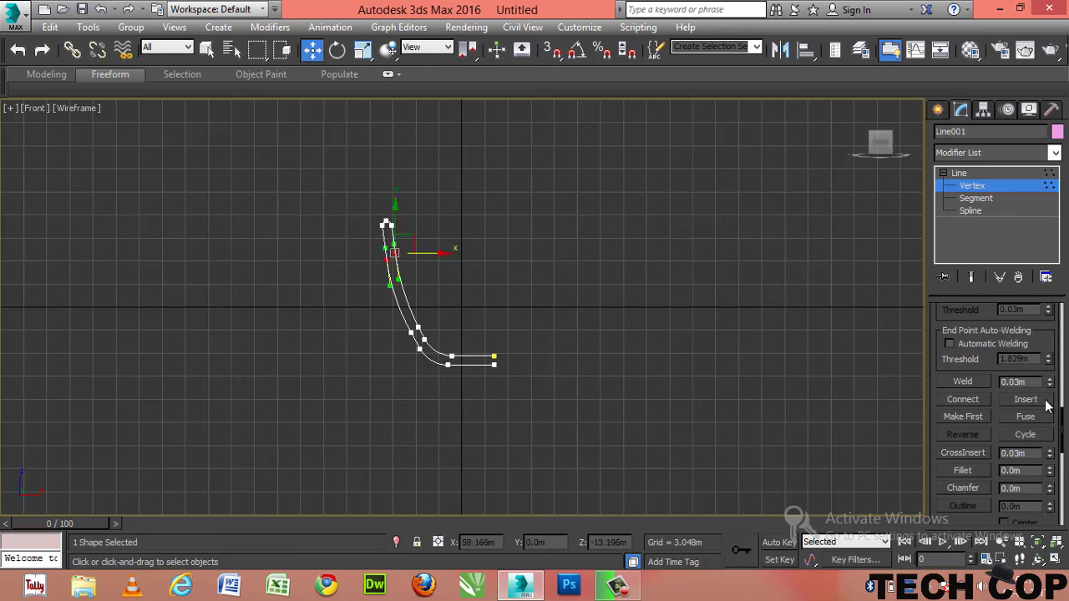
left_click_drag(1051, 473, 1047, 461)
key("alt+w")
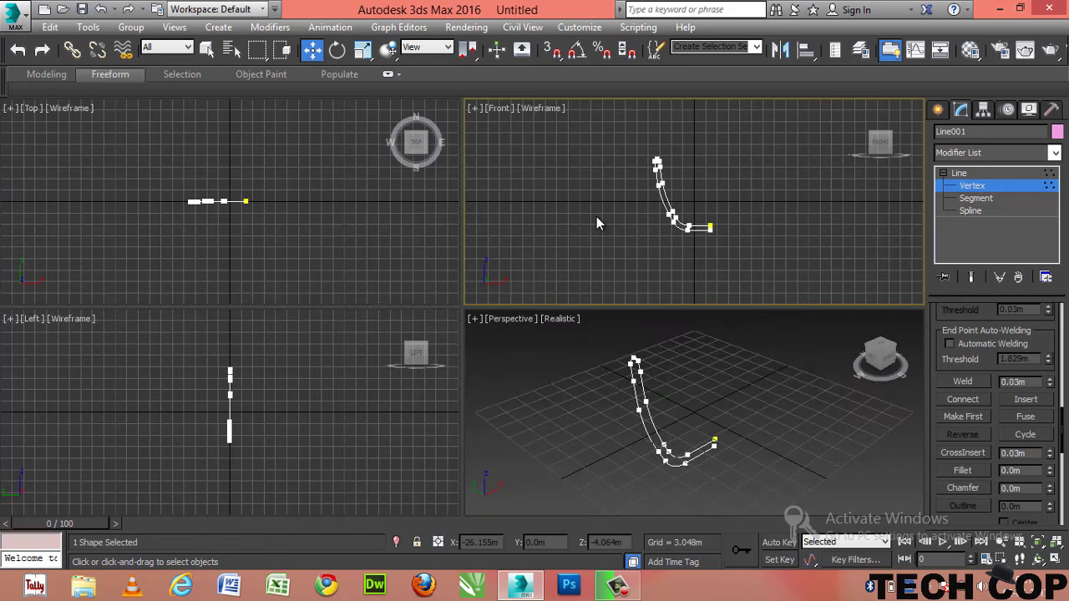
Apply a Lathe modifier to Line001 aligned to Max to form the bowl.
right_click(725, 408)
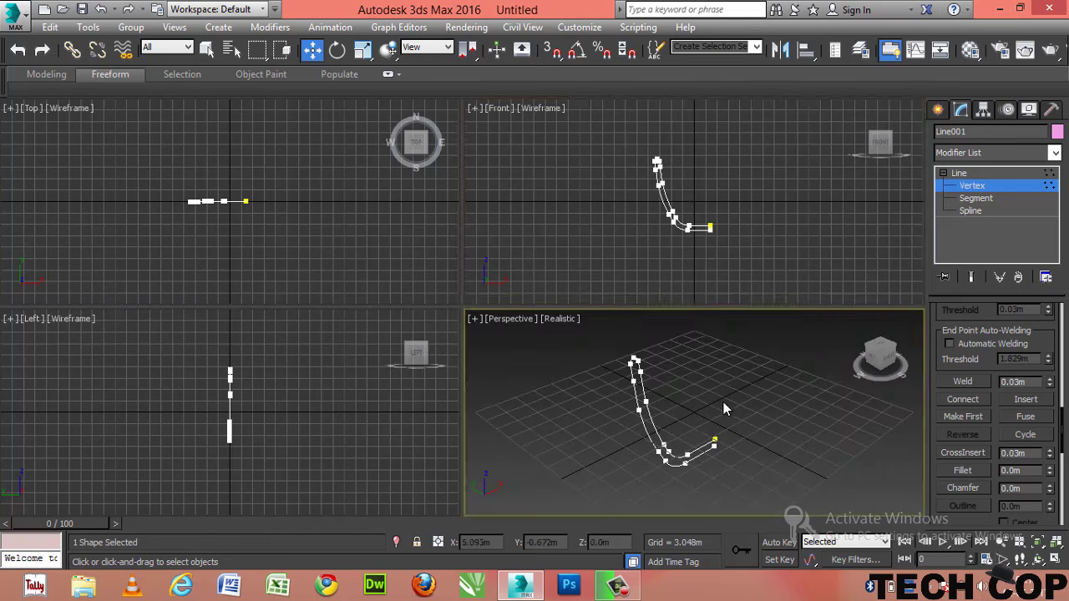
left_click(949, 155)
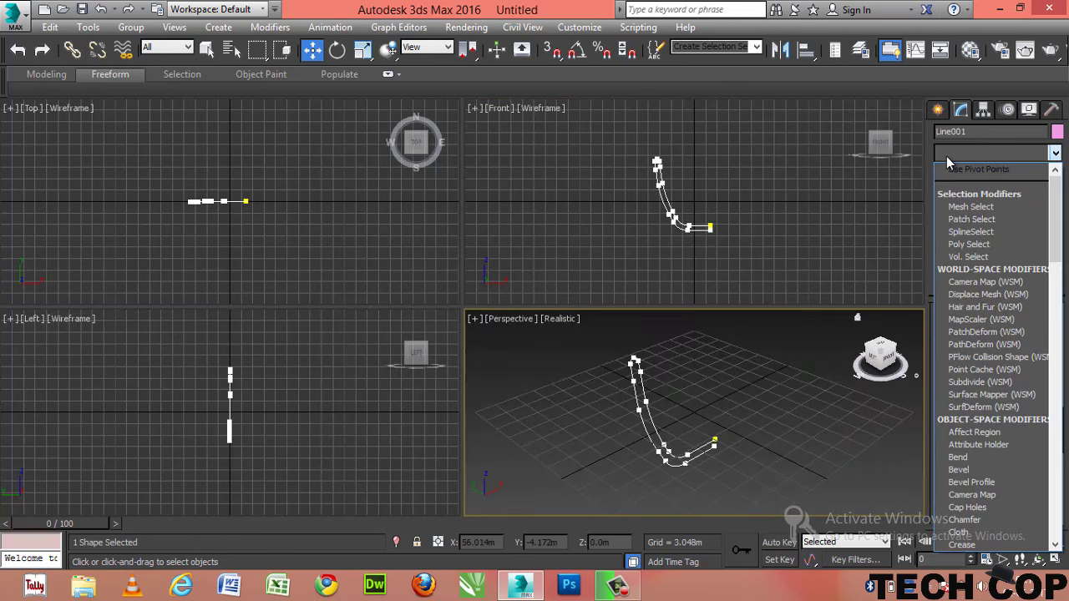
type("l")
left_click(956, 172)
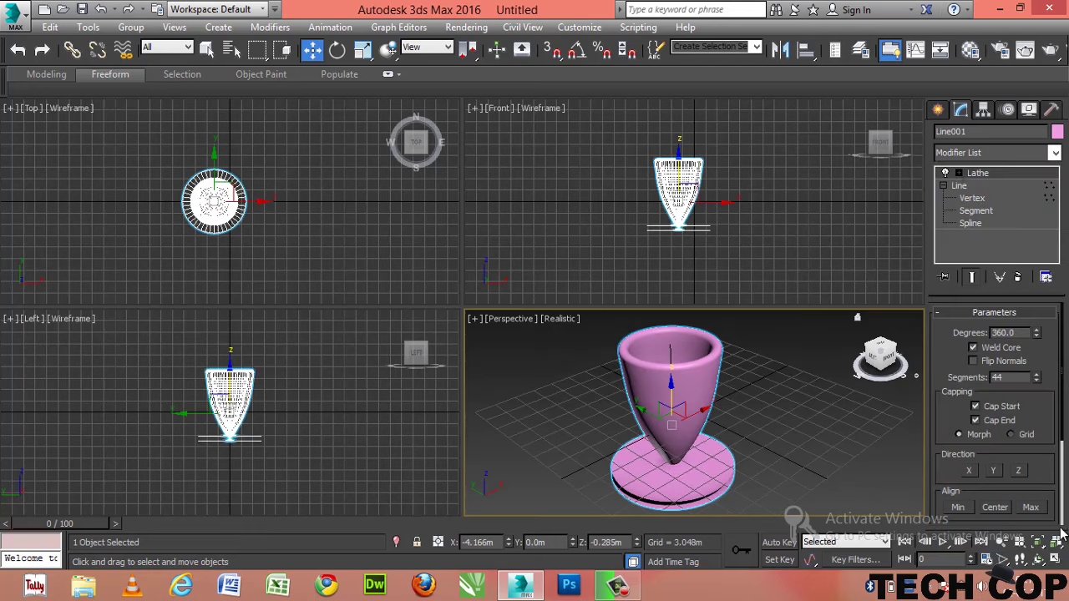
left_click(1031, 507)
Orbit and maximize the Perspective view to inspect the lathed bowl.
mouse_move(823, 420)
middle_mouse_down("alt")
mouse_move(842, 437)
mouse_move(876, 365)
middle_mouse_up("alt")
key("alt+w")
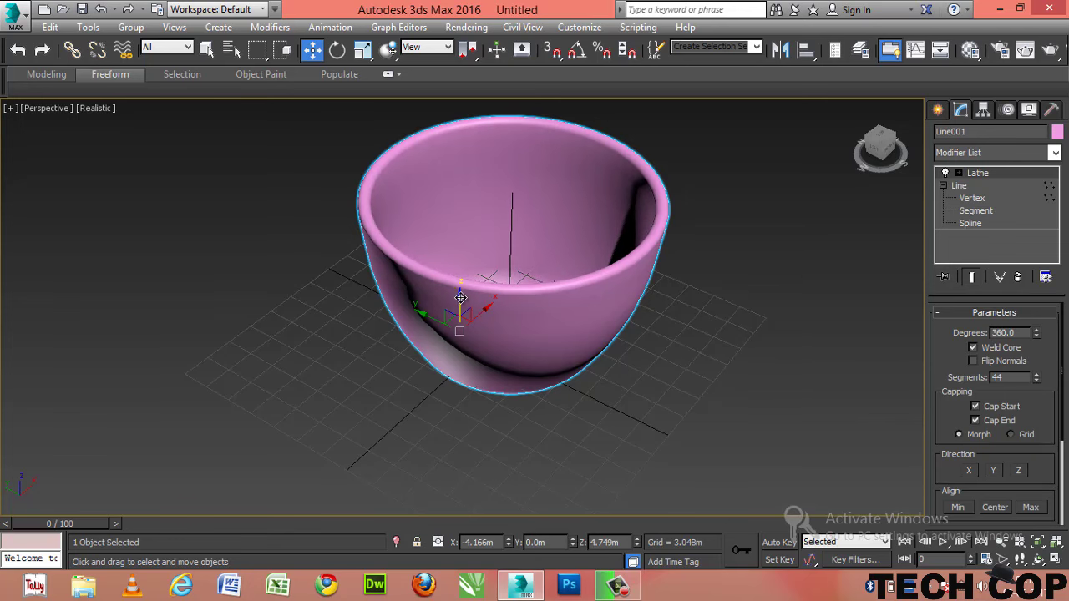
left_click_drag(461, 299, 460, 295)
key("alt+w")
Maximize the Left view, zoom in, and start the spline Line tool.
left_click(313, 364)
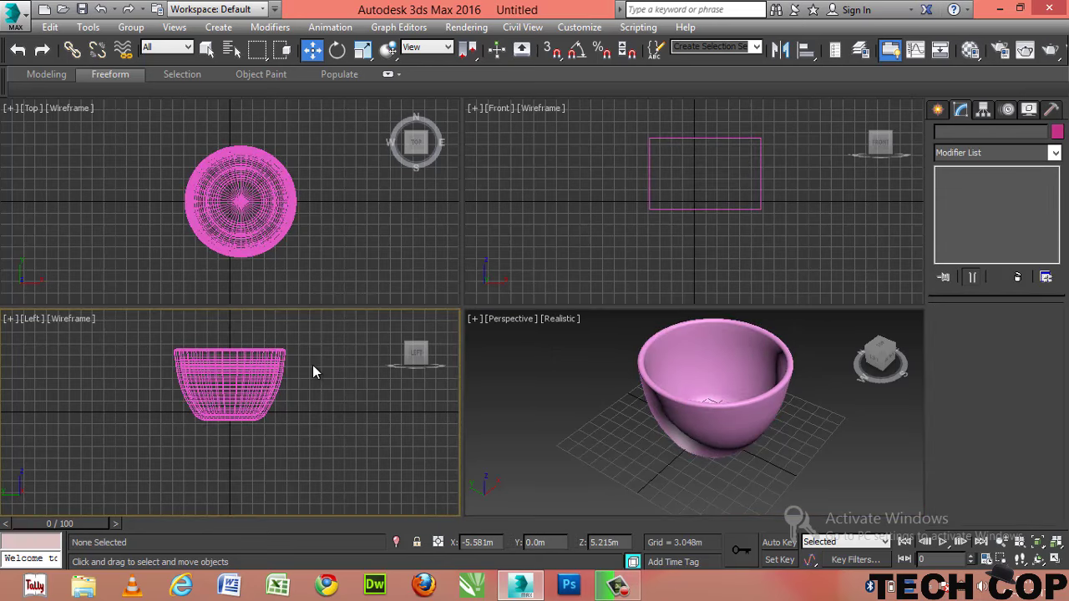
key("alt+w")
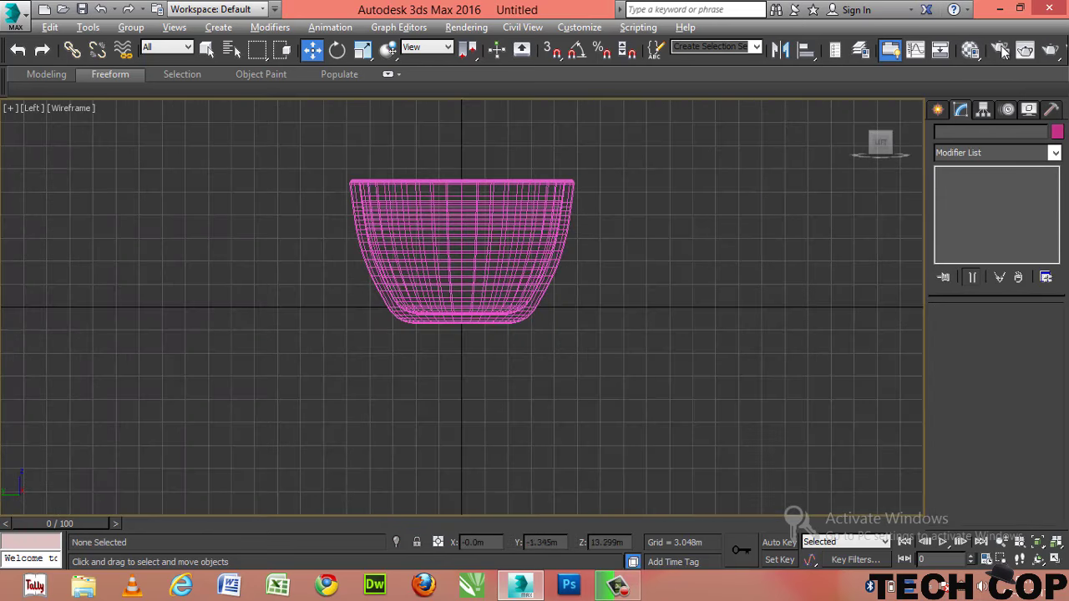
left_click(938, 112)
left_click(961, 134)
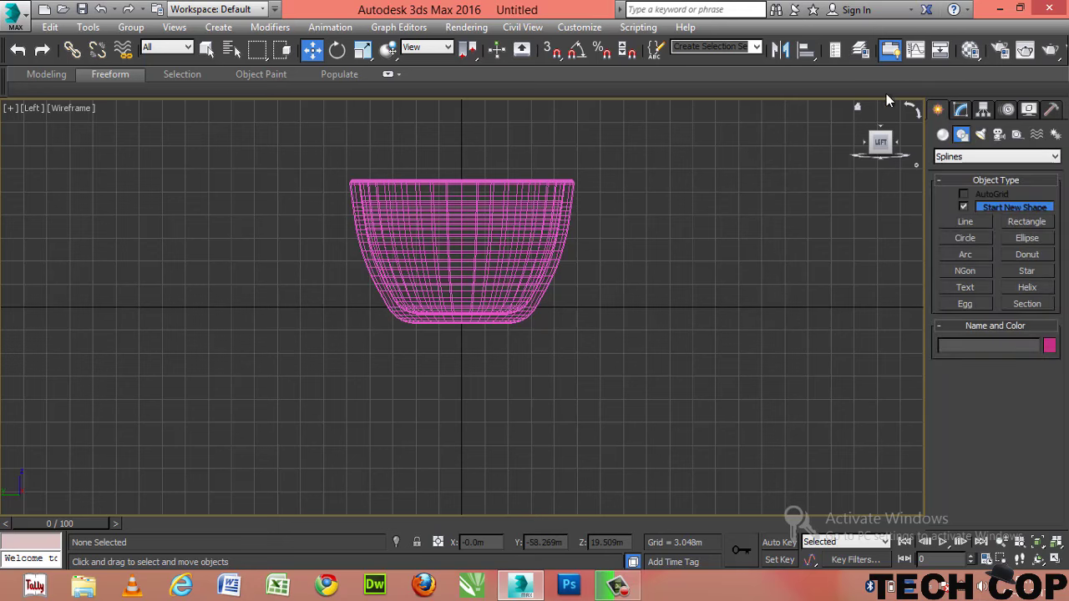
left_click(964, 222)
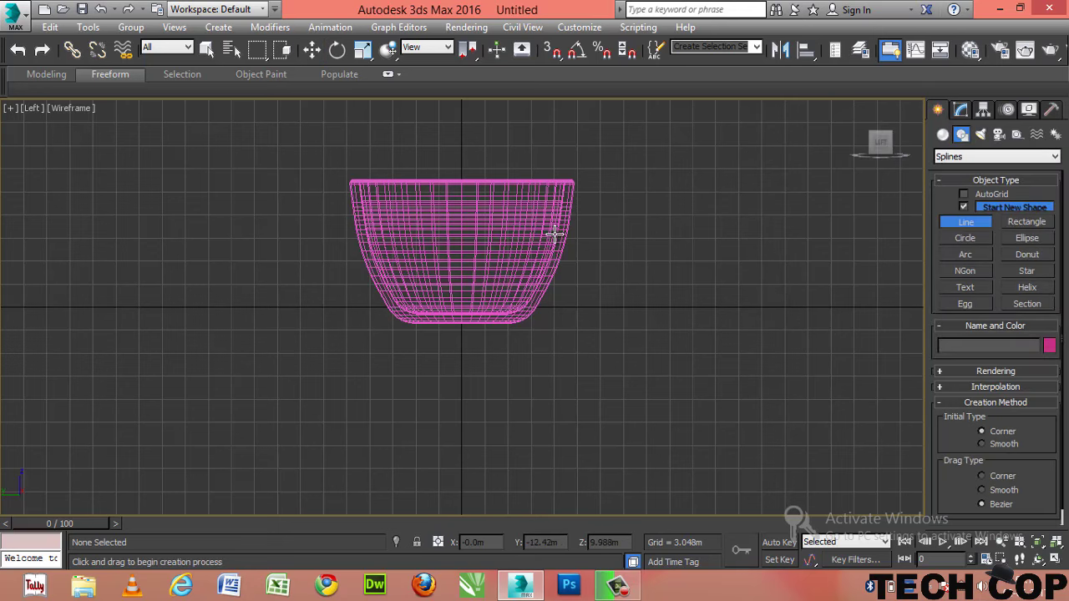
left_click(312, 50)
scroll(622, 217, "up", 3)
scroll(596, 288, "up", 2)
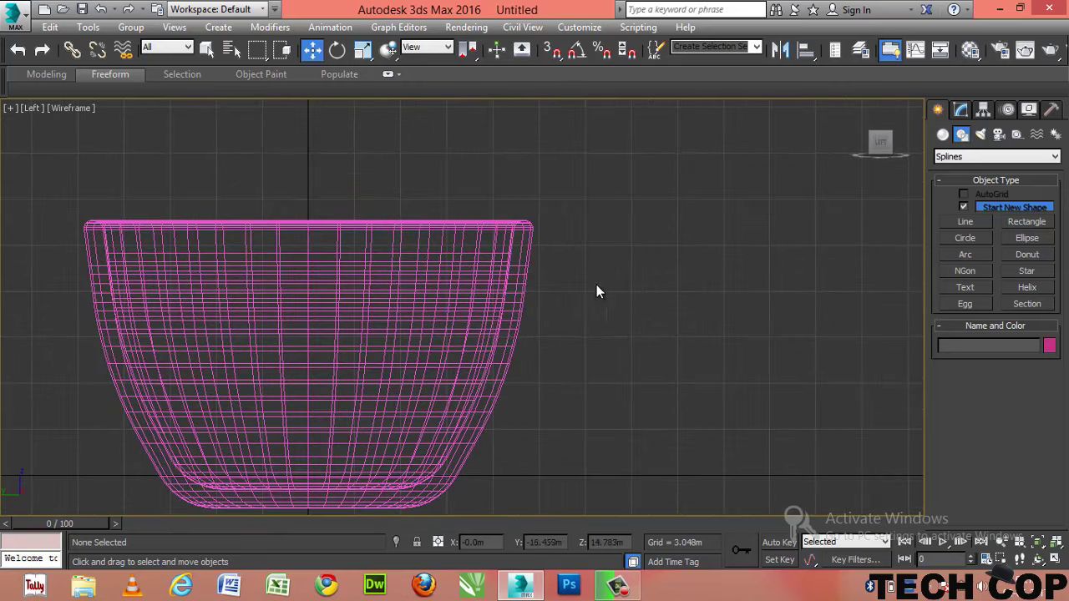
key("semicolon")
Outline the handle from the cup's upper side out and back to its lower side.
left_click(523, 285)
left_click(577, 247)
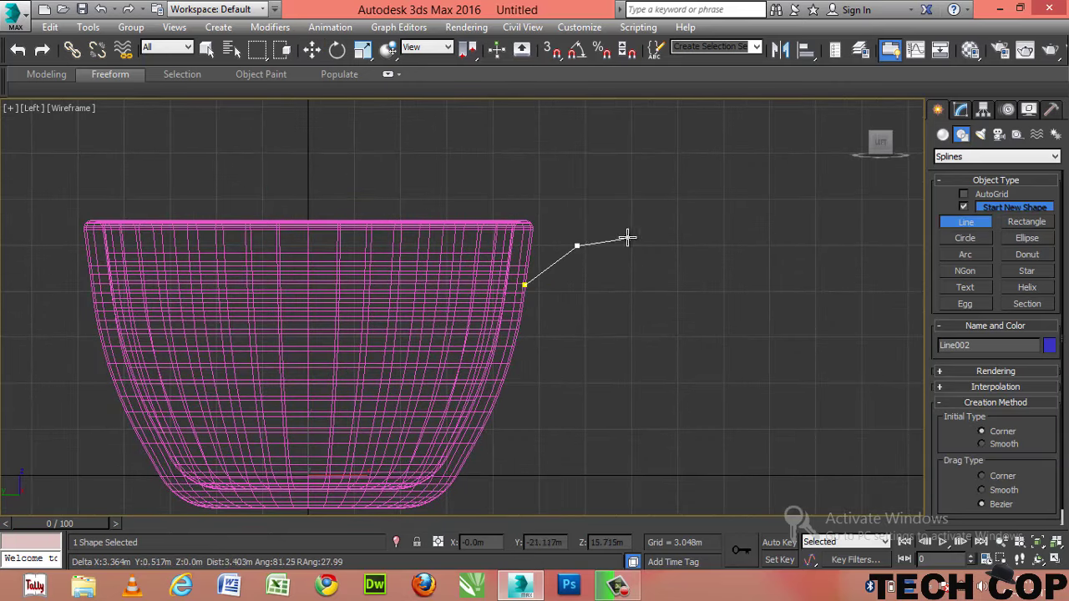
left_click(664, 244)
left_click(674, 338)
left_click(607, 412)
left_click(538, 430)
left_click(482, 432)
right_click(482, 432)
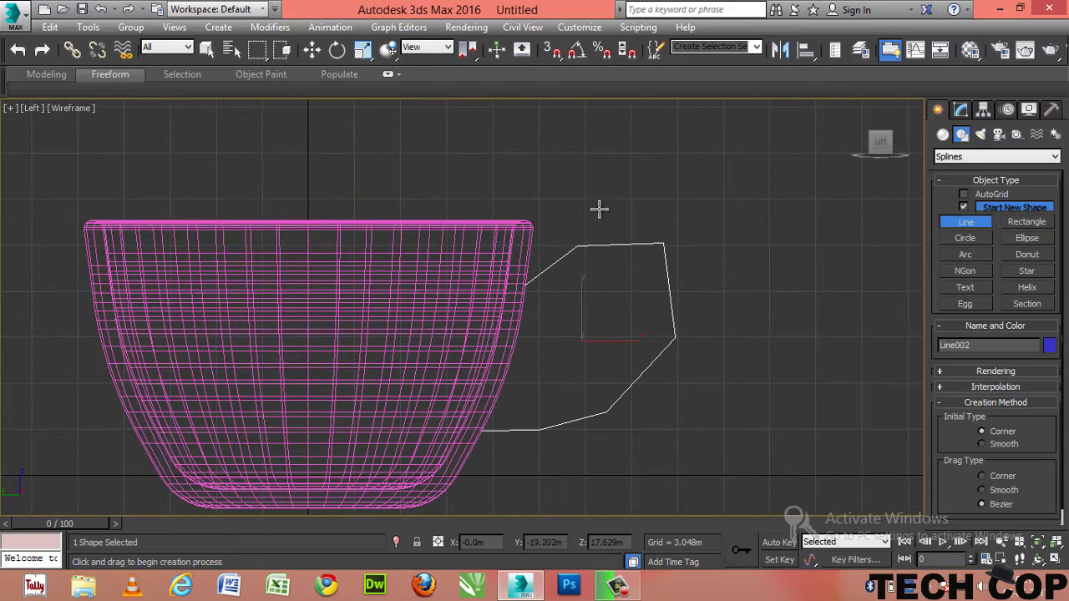
right_click(599, 209)
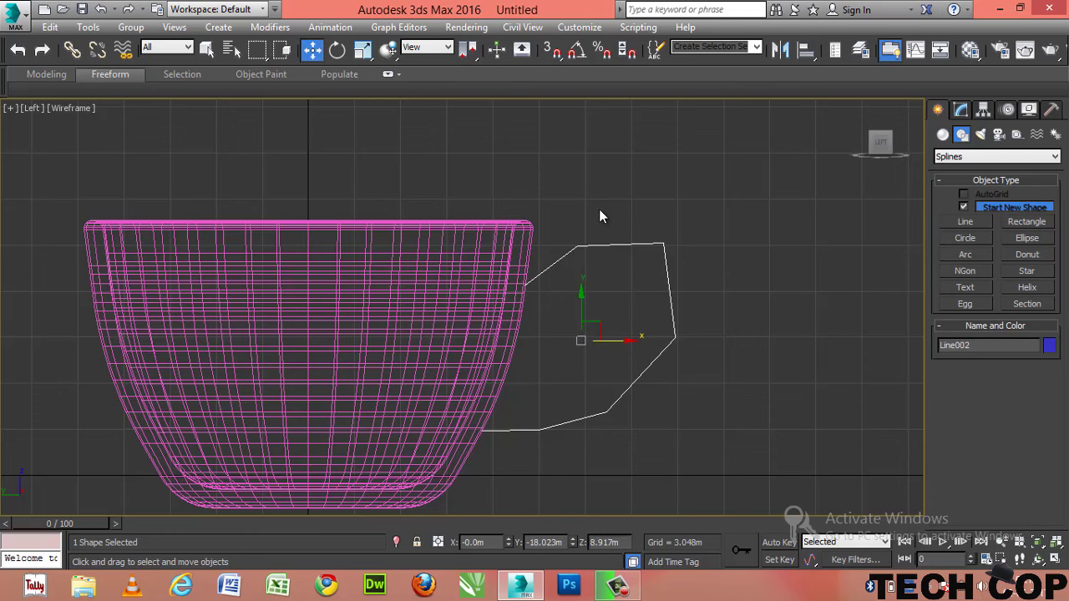
At Line002's Vertex level, reposition the handle's right-side points.
left_click(958, 111)
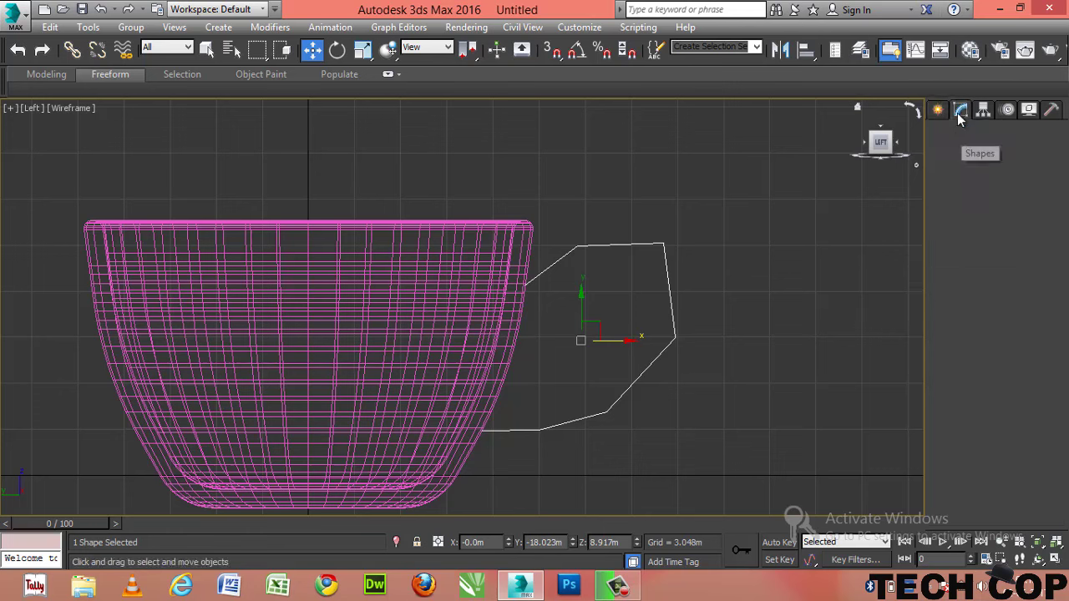
left_click(943, 173)
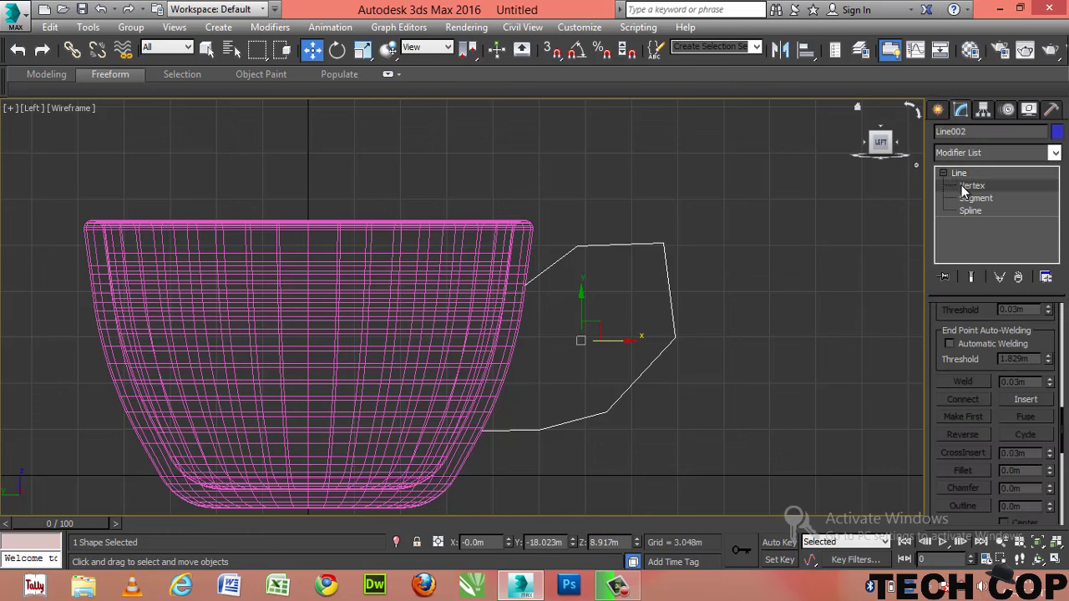
left_click(962, 186)
left_click_drag(660, 243, 635, 244)
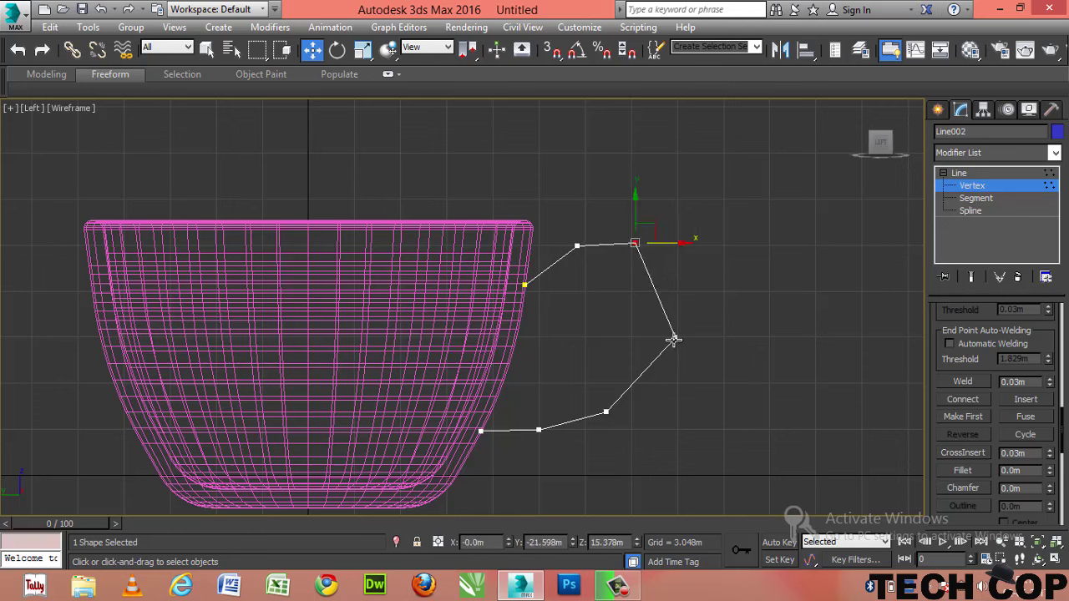
mouse_move(675, 338)
left_mouse_down()
mouse_move(633, 338)
mouse_move(686, 340)
left_mouse_up()
left_click(635, 244)
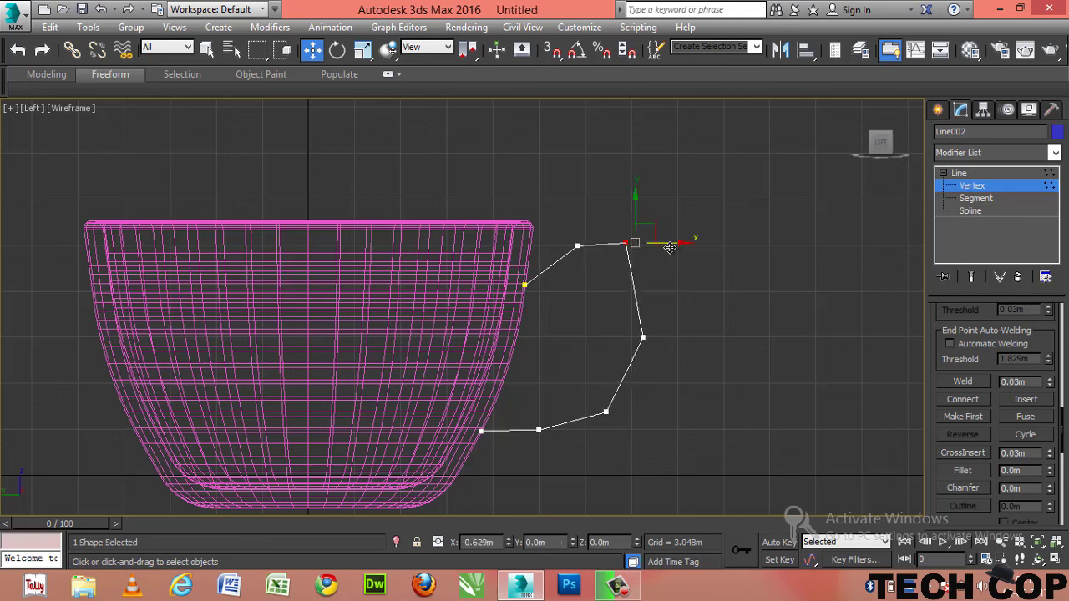
left_click_drag(634, 244, 631, 282)
left_click(559, 219)
Fillet the handle's corner vertices into smooth curves.
left_click_drag(1049, 470, 1044, 457)
left_click_drag(628, 431, 618, 446)
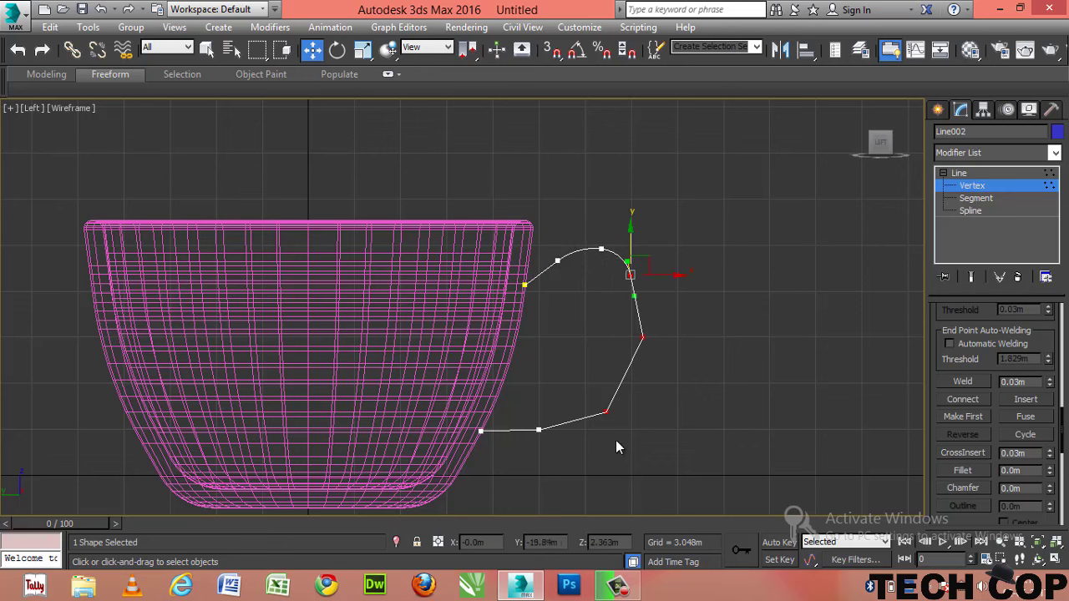
left_click_drag(696, 297, 600, 430)
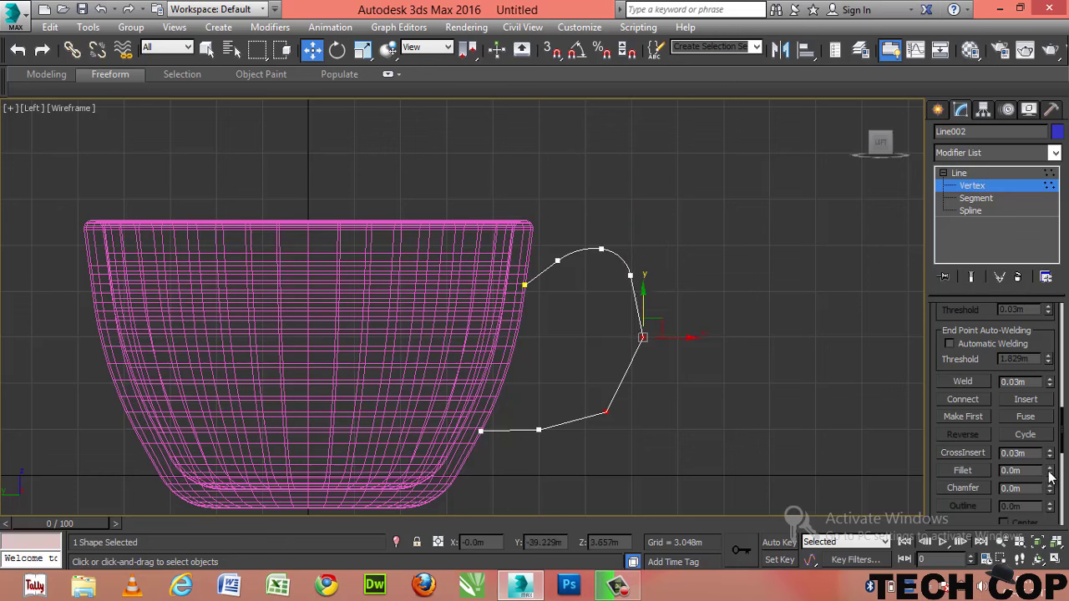
left_click_drag(1050, 474, 1044, 459)
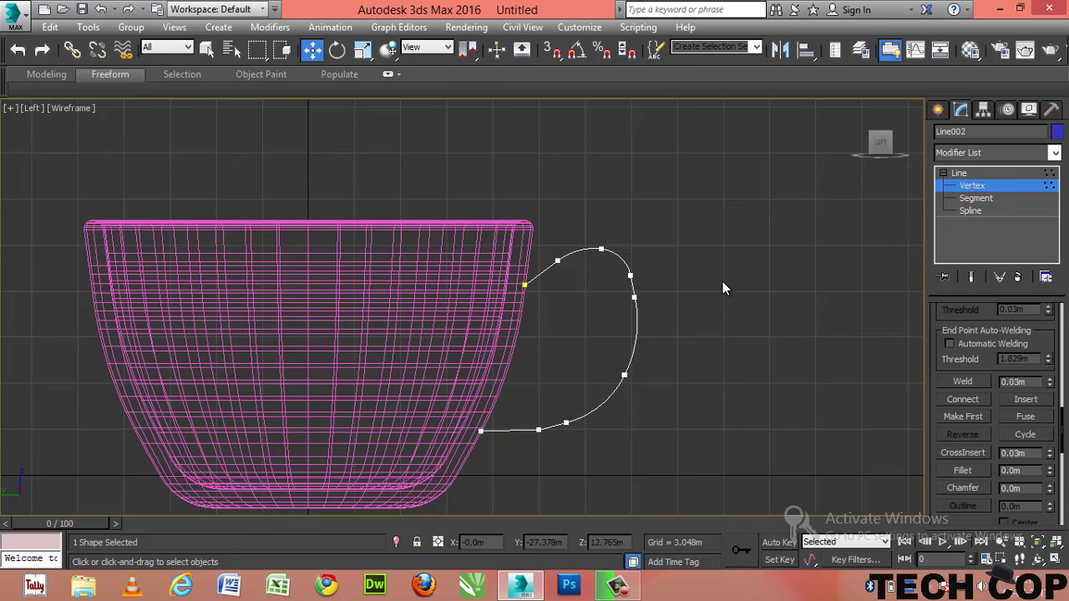
scroll(720, 278, "down", 2)
In the maximized Front view, move Line002 right along X to 2.901 m.
key("alt+w")
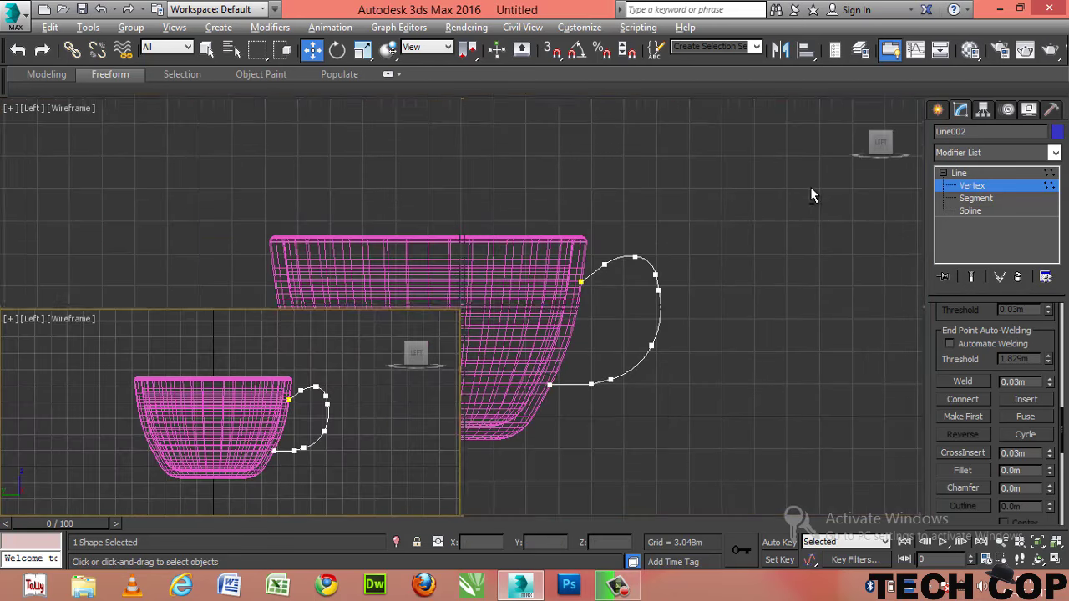
left_click(808, 237)
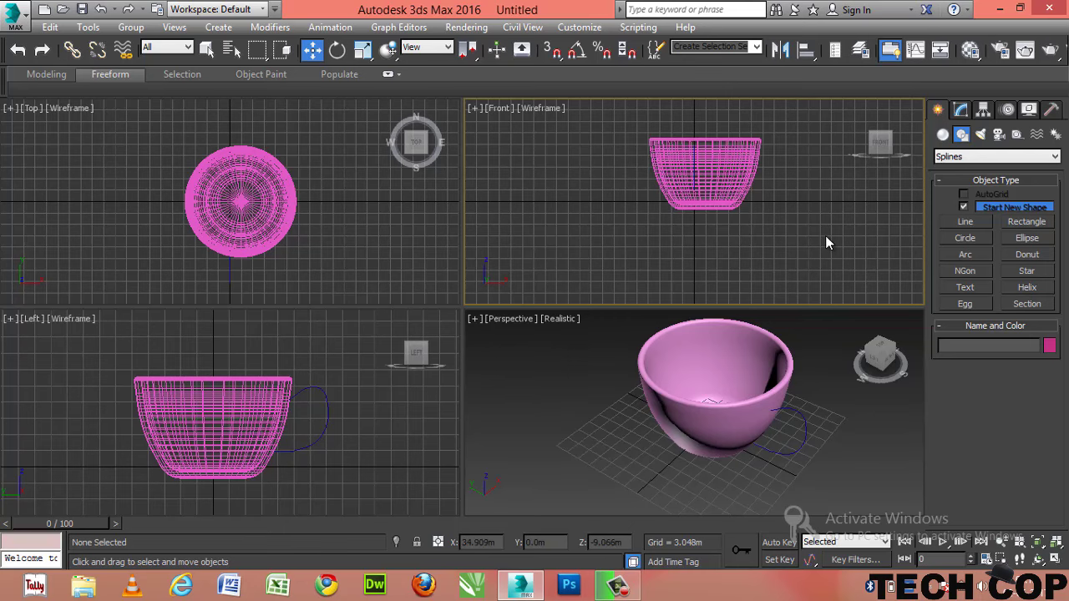
key("alt+w")
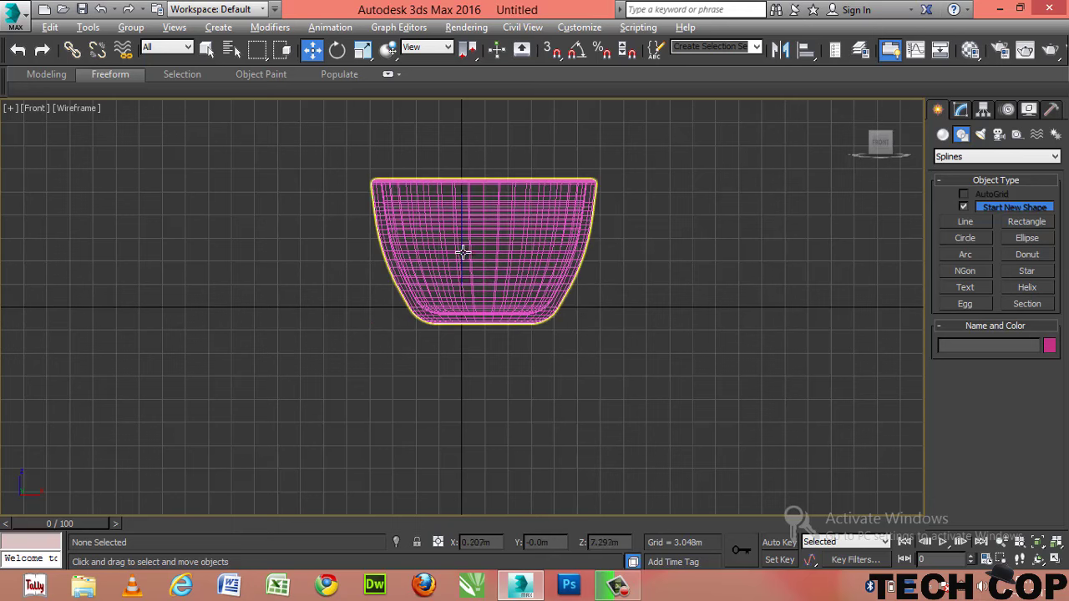
left_click(464, 252)
left_click(462, 251)
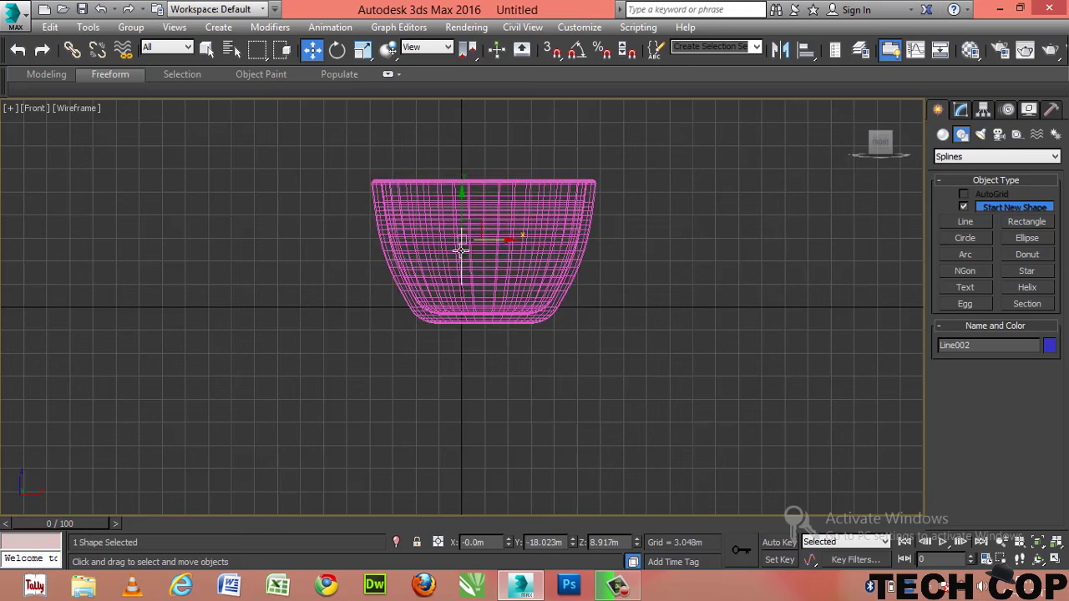
left_click_drag(515, 241, 528, 240)
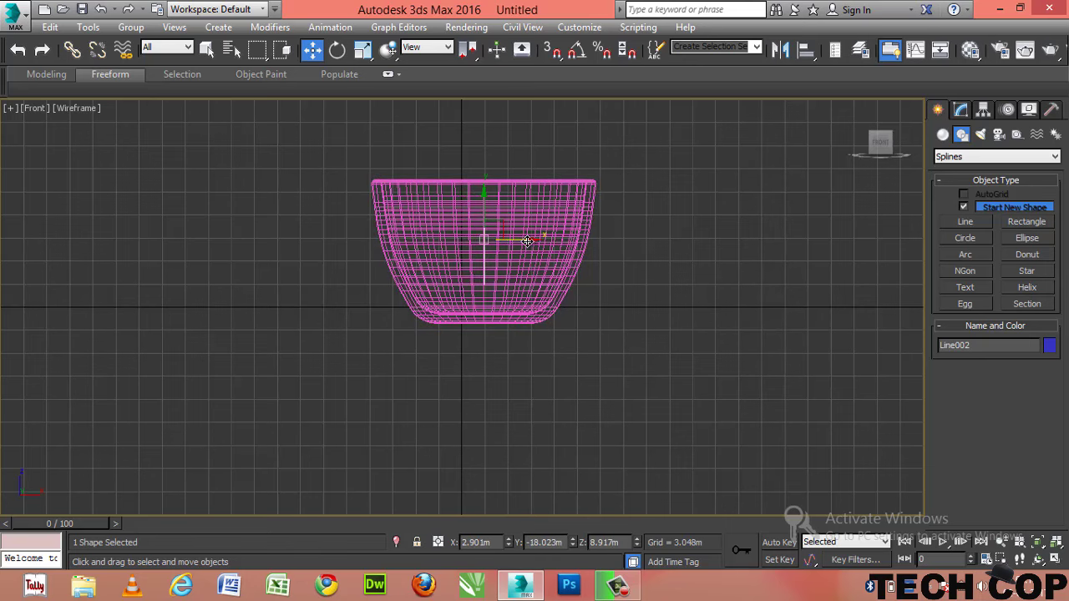
key("alt+w")
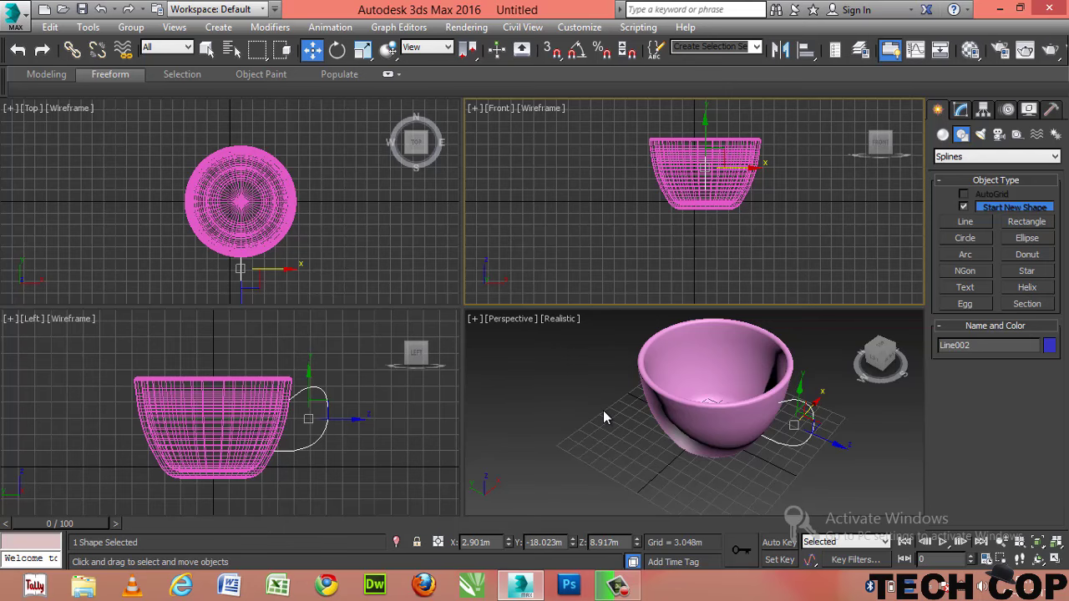
Convert the lathed cup Line001 to an Editable Poly in the maximized Perspective view.
left_click(603, 410)
key("alt+w")
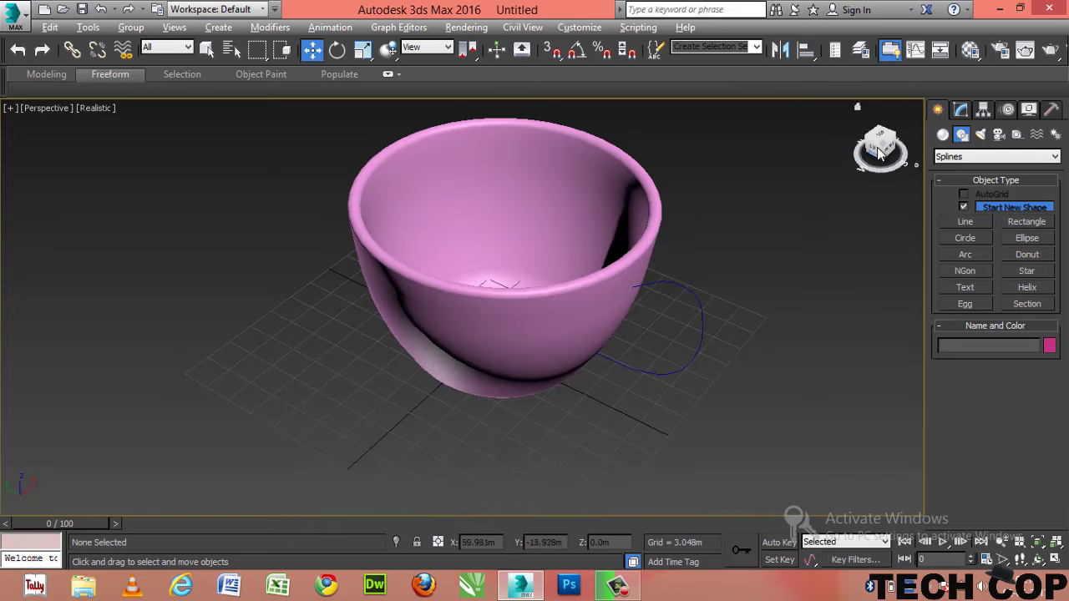
left_click(878, 151)
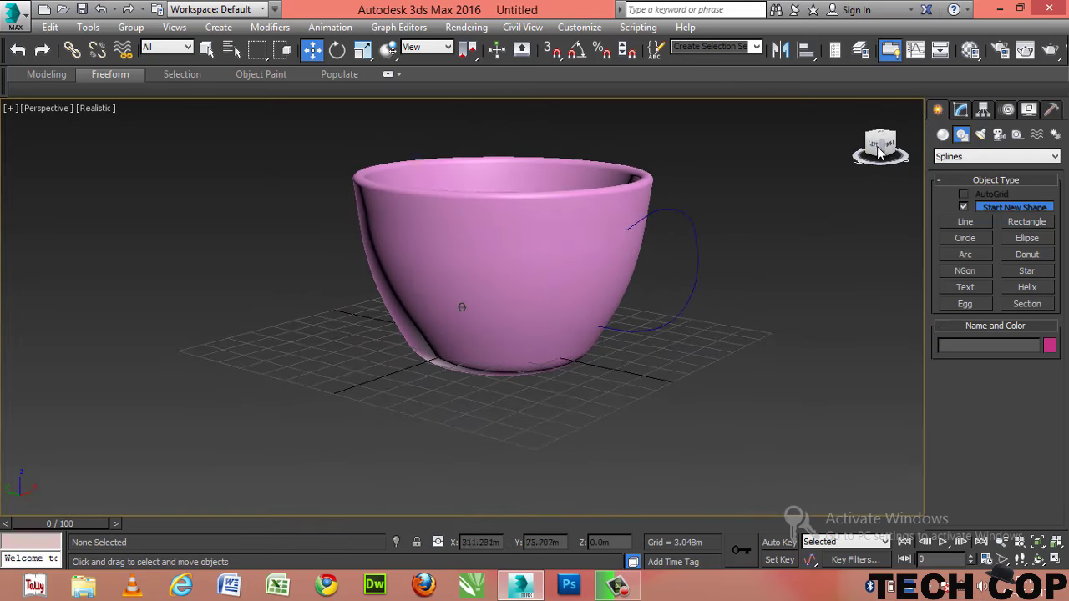
left_click(544, 270)
right_click(545, 273)
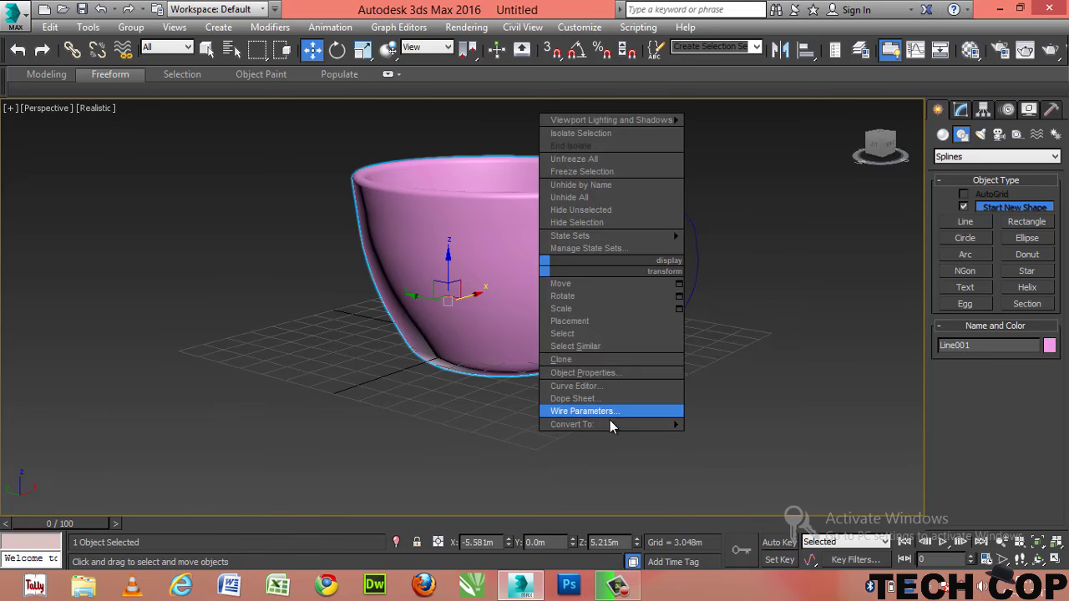
left_click(797, 440)
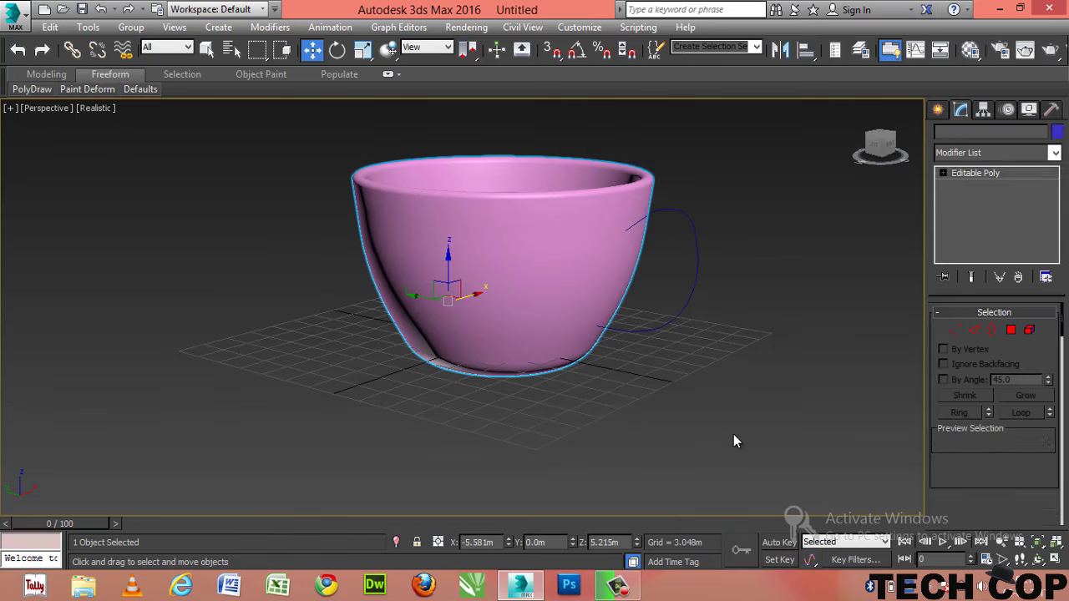
left_click(942, 173)
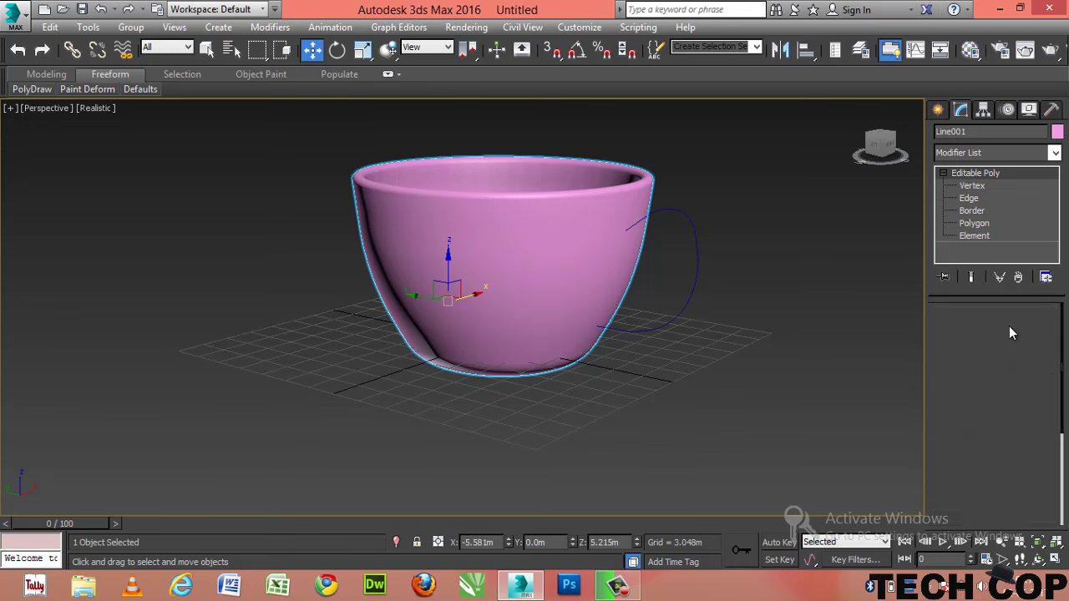
In Polygon mode, select the cup-side polygons where the handle will attach.
key("4")
left_click_drag(879, 147, 796, 142)
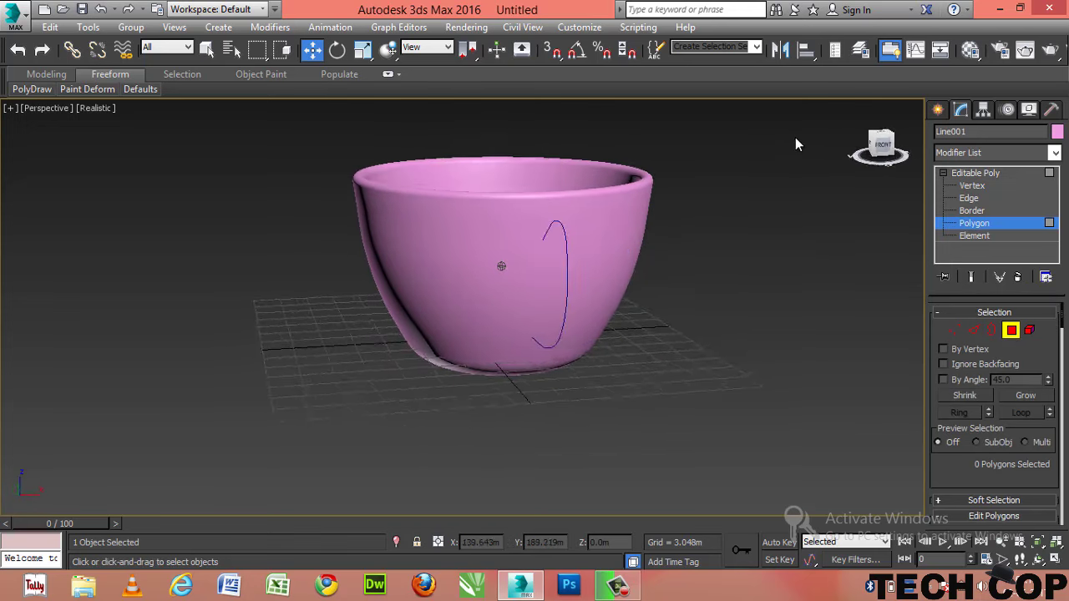
left_click(516, 214)
scroll(526, 218, "up", 4)
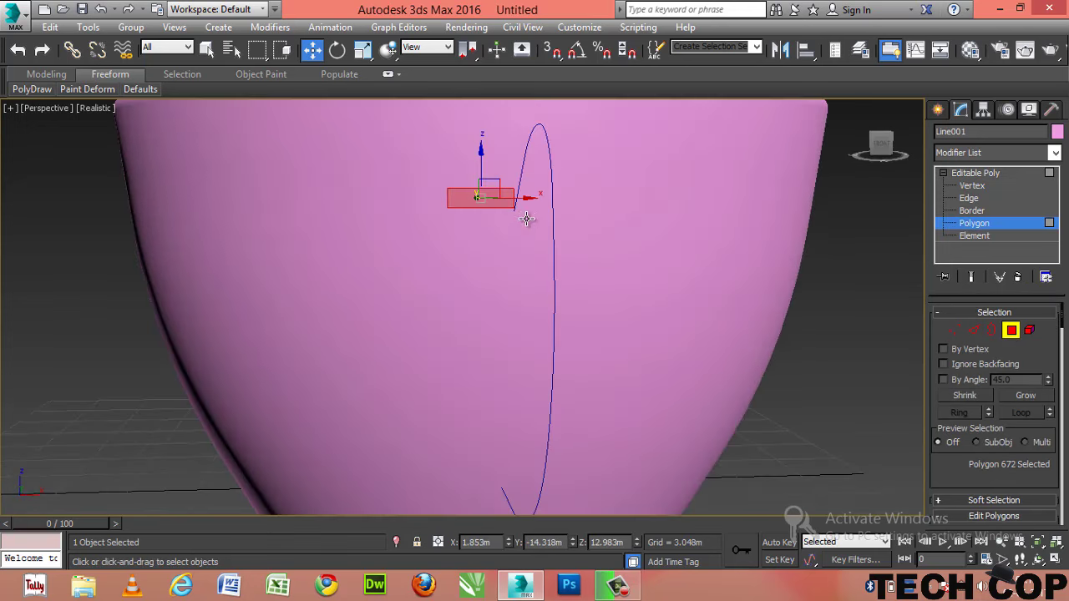
left_click(535, 201, "ctrl")
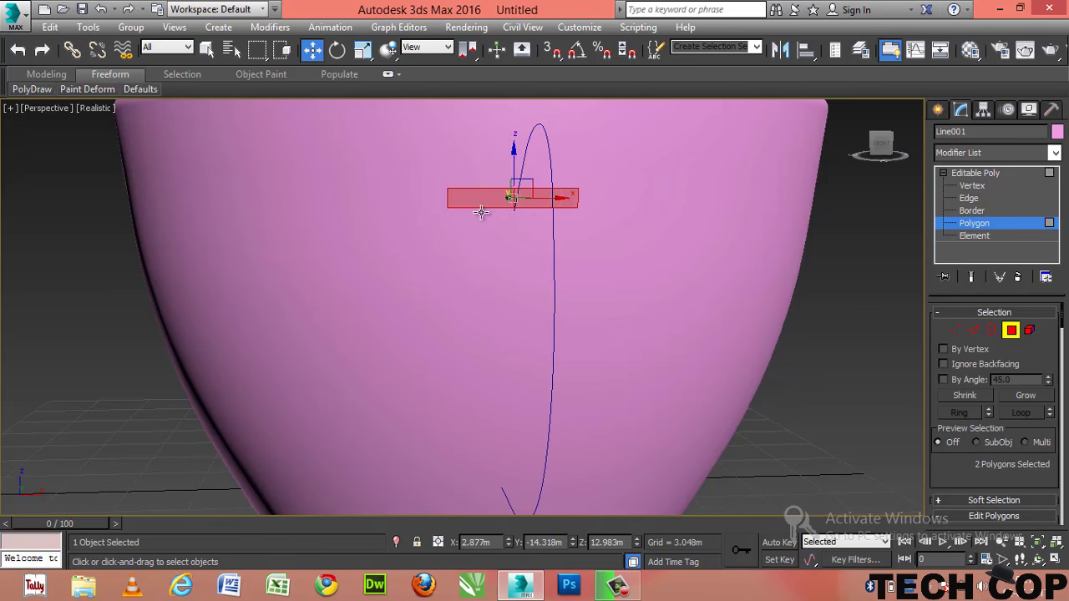
left_click(484, 215, "ctrl")
left_click(520, 212, "ctrl")
left_click(493, 183, "ctrl")
left_click(524, 179, "ctrl")
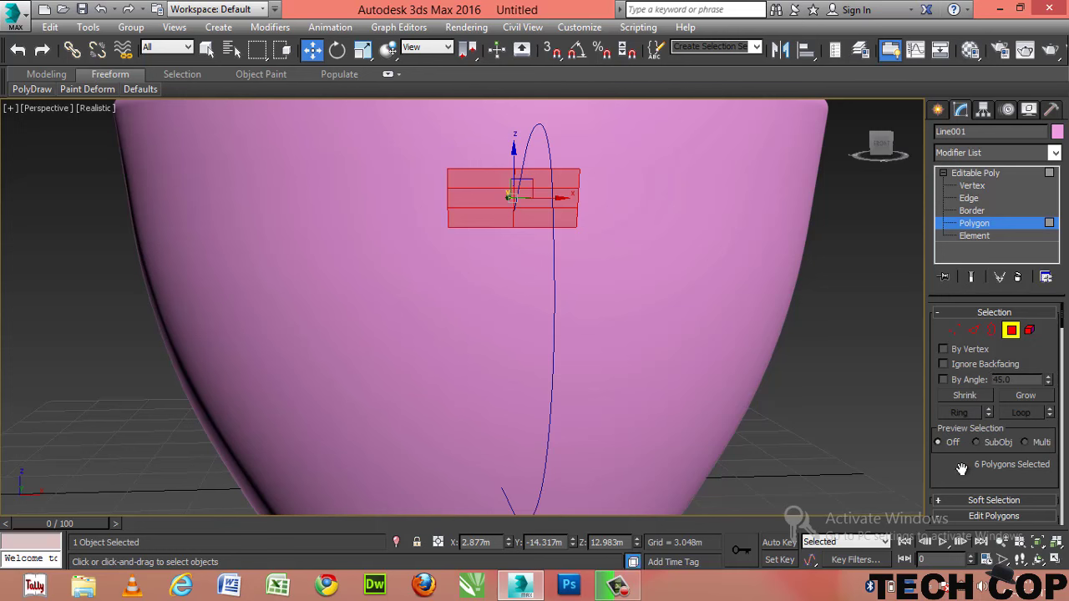
scroll(964, 442, "down", 2)
scroll(972, 409, "down", 3)
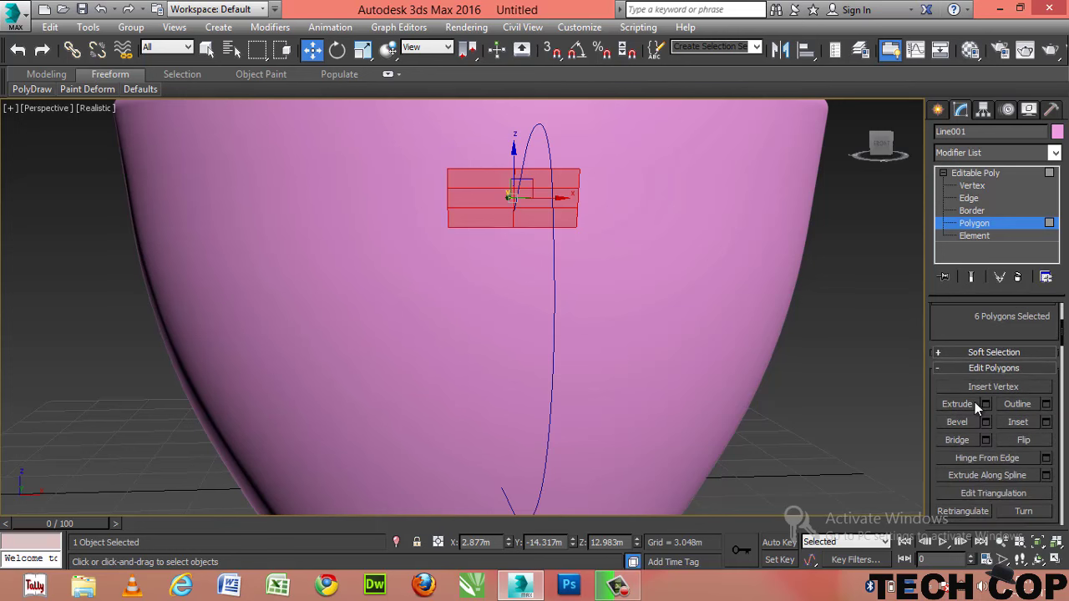
Extrude the selected polygons along the Line002 spline to form the handle.
left_click(968, 476)
left_click(555, 305)
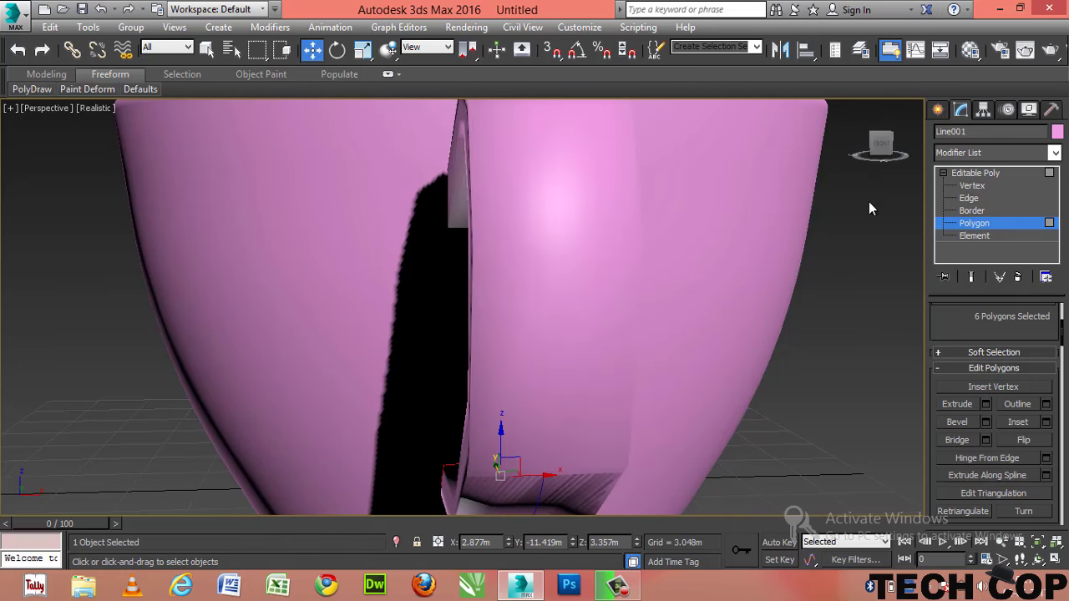
scroll(860, 222, "down", 3)
mouse_move(872, 155)
left_mouse_down()
mouse_move(15, 152)
mouse_move(923, 148)
mouse_move(738, 197)
left_mouse_up()
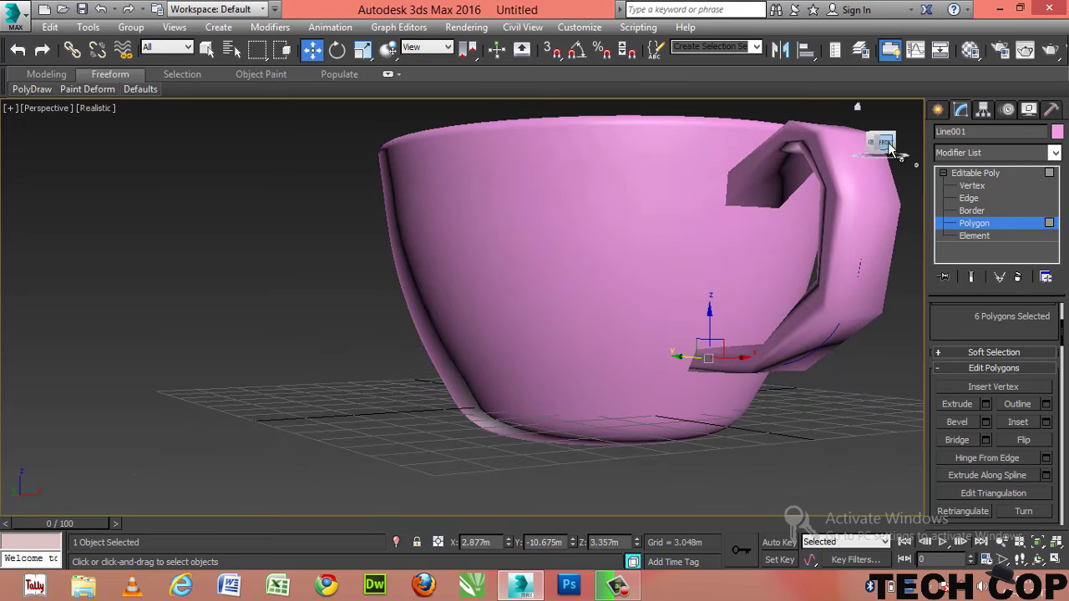
mouse_move(738, 197)
middle_mouse_down("alt")
mouse_move(782, 172)
mouse_move(323, 386)
mouse_move(800, 173)
mouse_move(203, 301)
middle_mouse_up("alt")
Drag the orange 01 - Default material from the Material Editor onto the cup.
key("m")
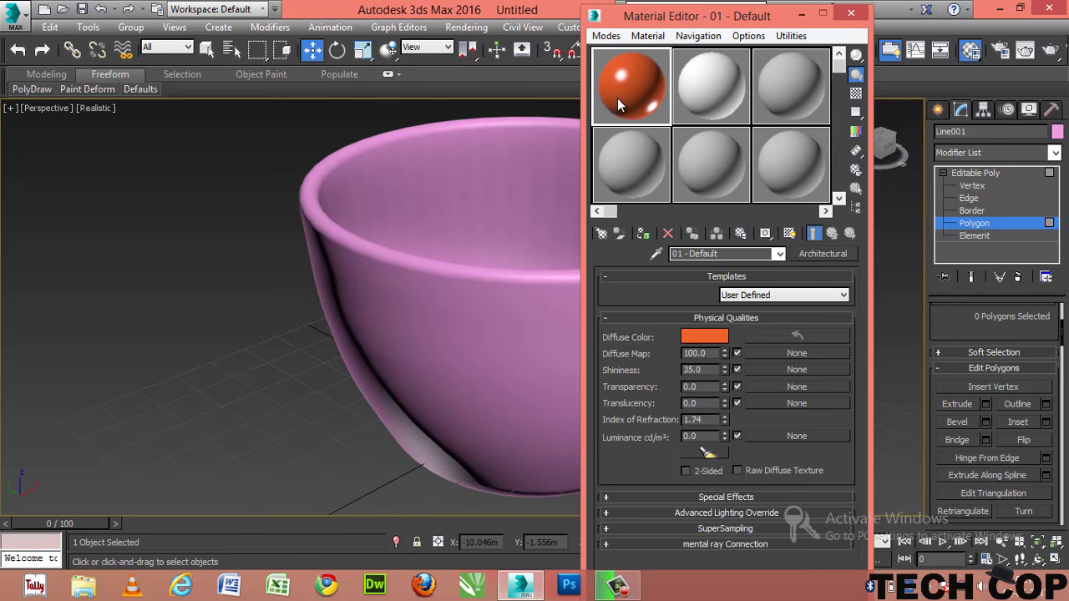
left_click_drag(618, 98, 522, 345)
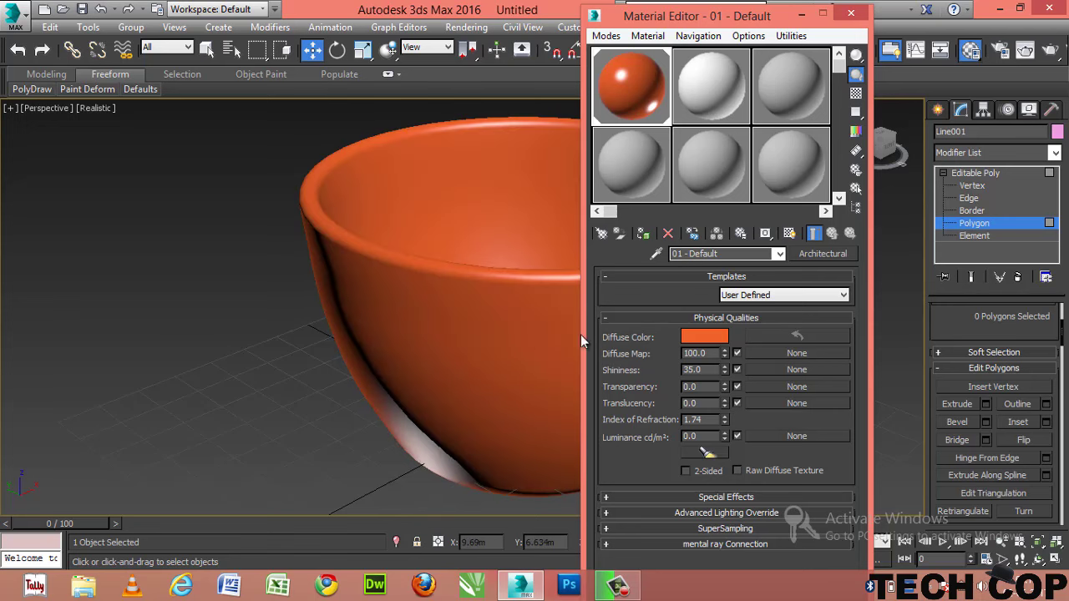
left_click(851, 15)
left_click_drag(870, 140, 877, 163)
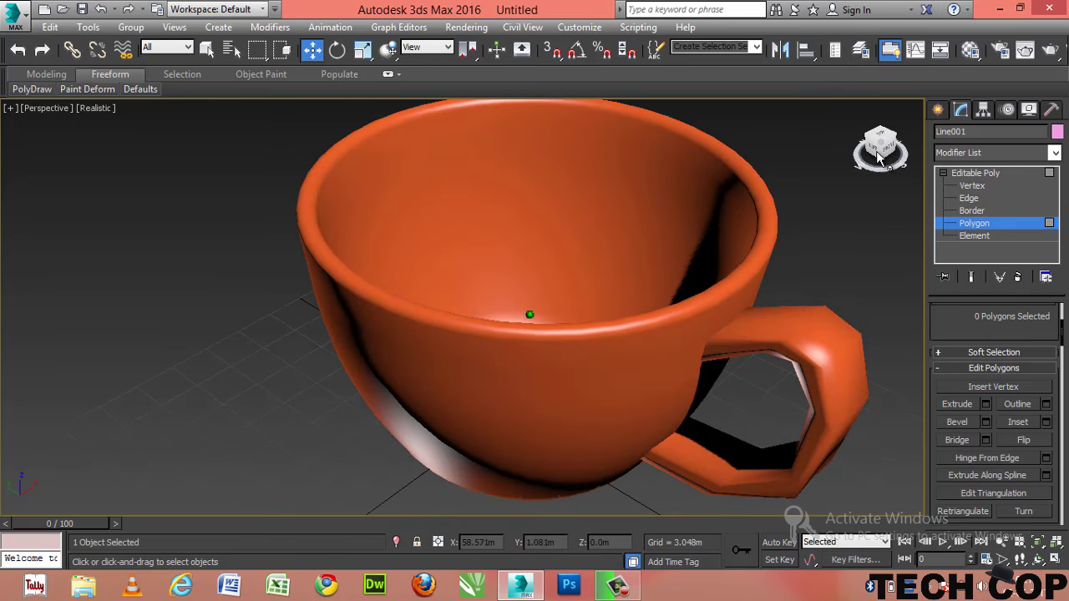
Select the cup's inner bottom polygon and Grow the selection up to the rim.
left_click(969, 225)
left_click(549, 365)
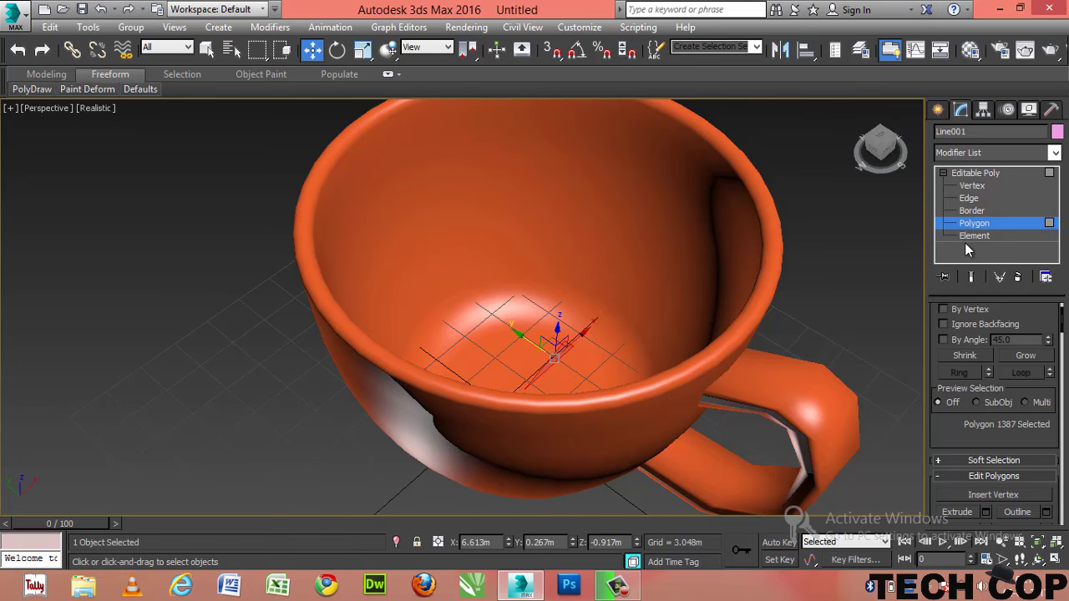
left_click(1027, 356)
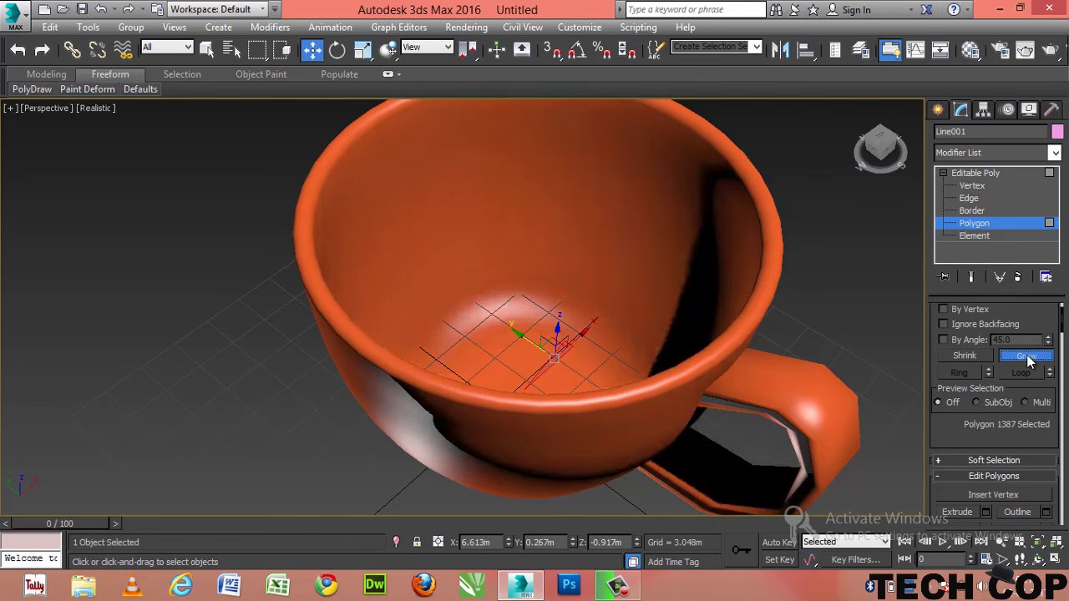
left_click(1027, 358)
left_click(1027, 357)
left_click(1027, 358)
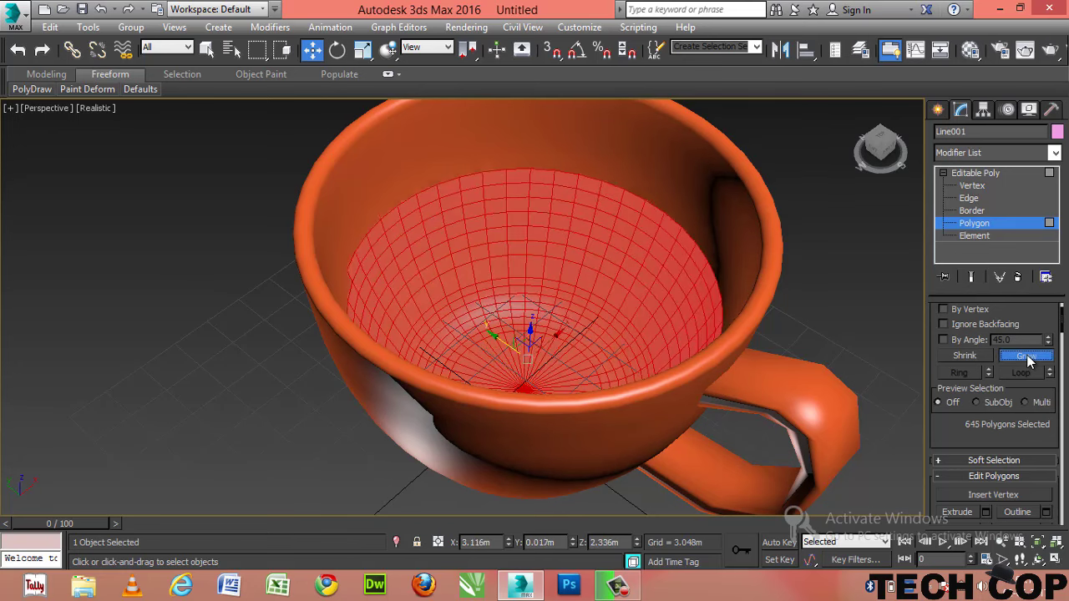
left_click(1027, 357)
left_click(1027, 356)
left_click(1027, 356)
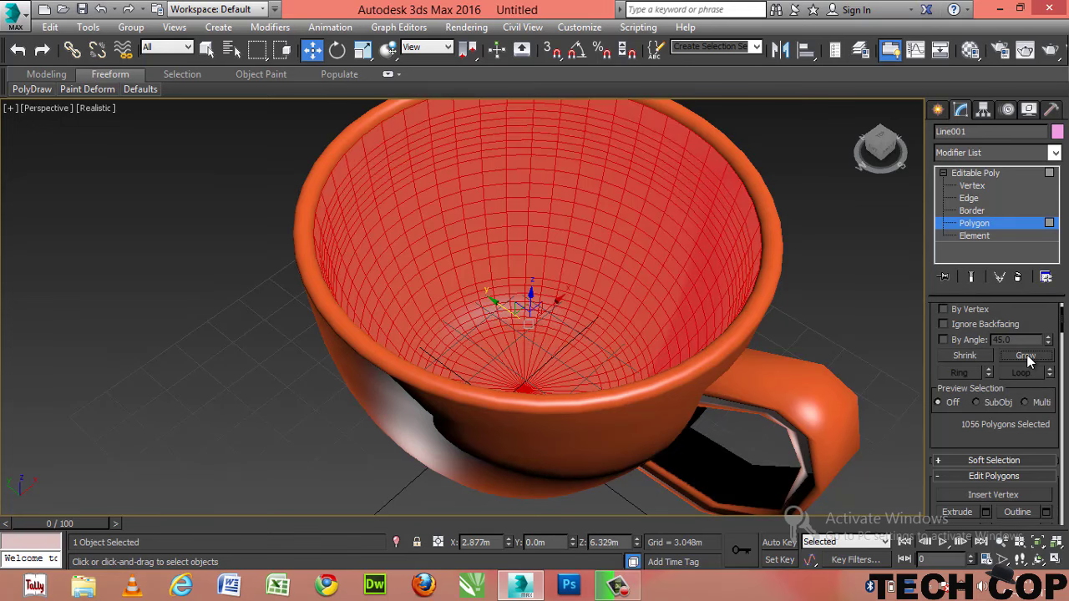
Assign the white 02 - Default material to the interior and orbit to inspect.
key("m")
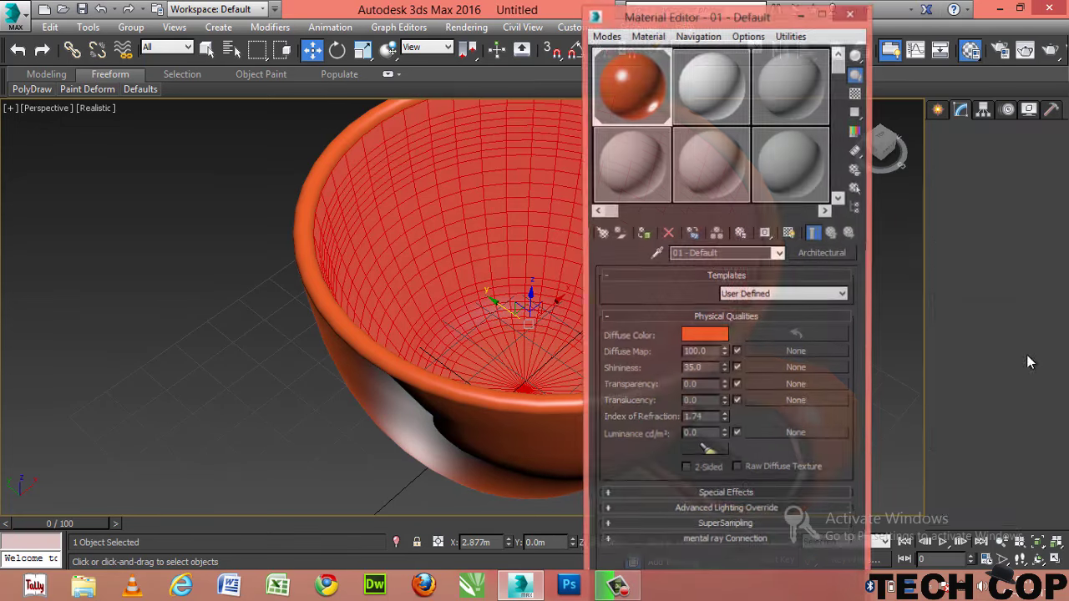
left_click(704, 94)
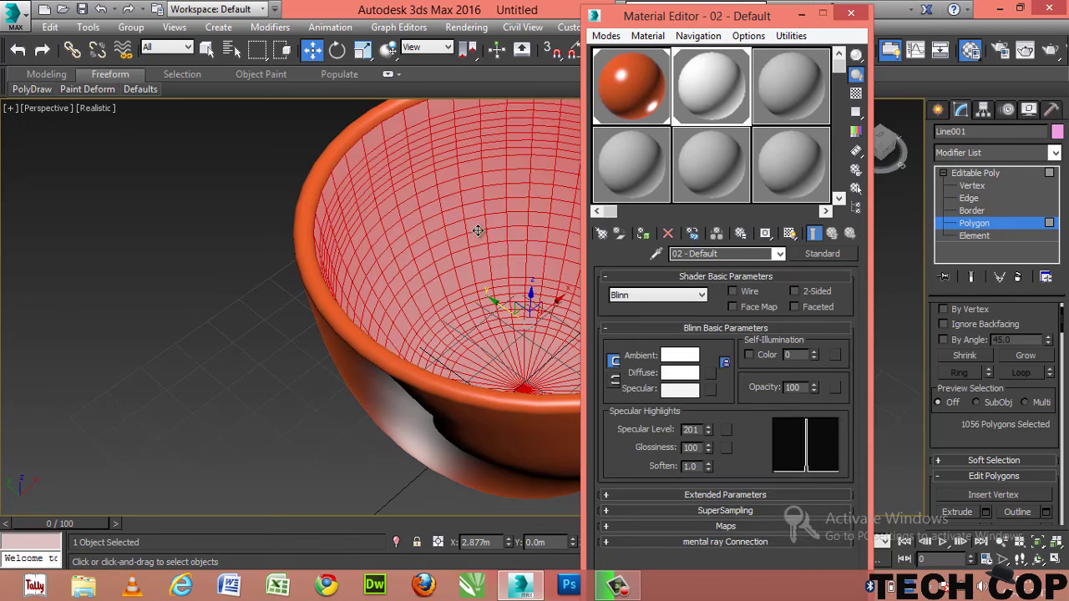
left_click(860, 13)
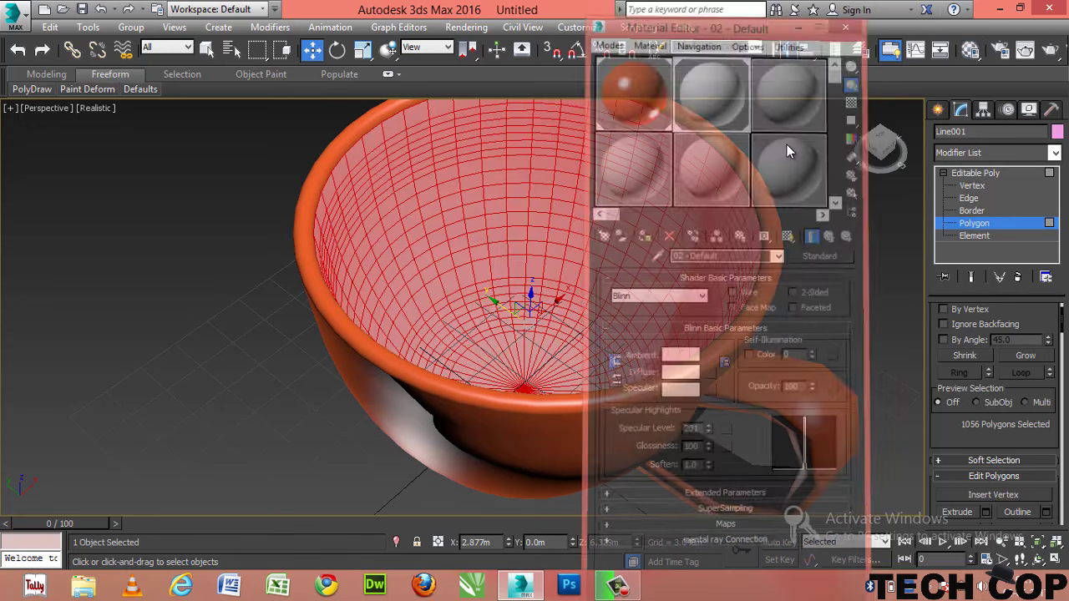
left_click(824, 249)
scroll(827, 247, "up", 3)
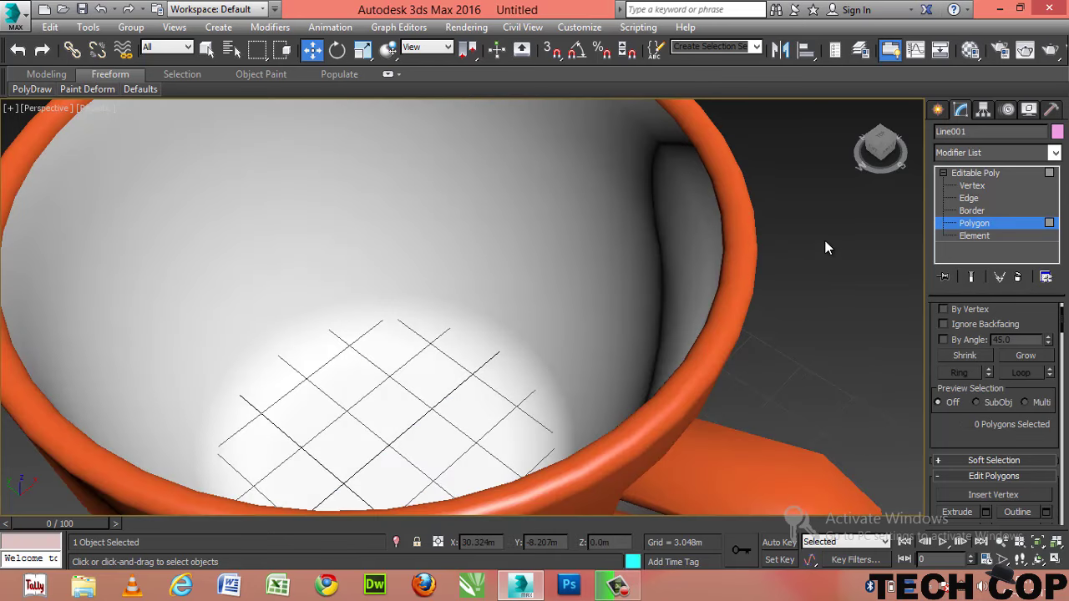
scroll(825, 248, "down", 3)
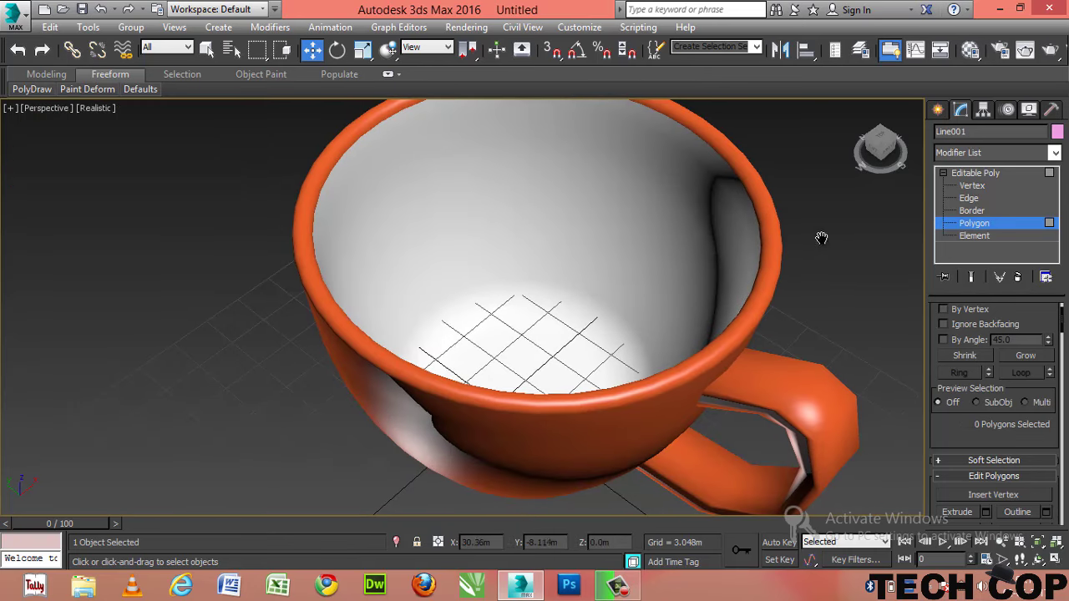
mouse_move(820, 233)
middle_mouse_down("alt")
mouse_move(811, 219)
mouse_move(818, 231)
middle_mouse_up("alt")
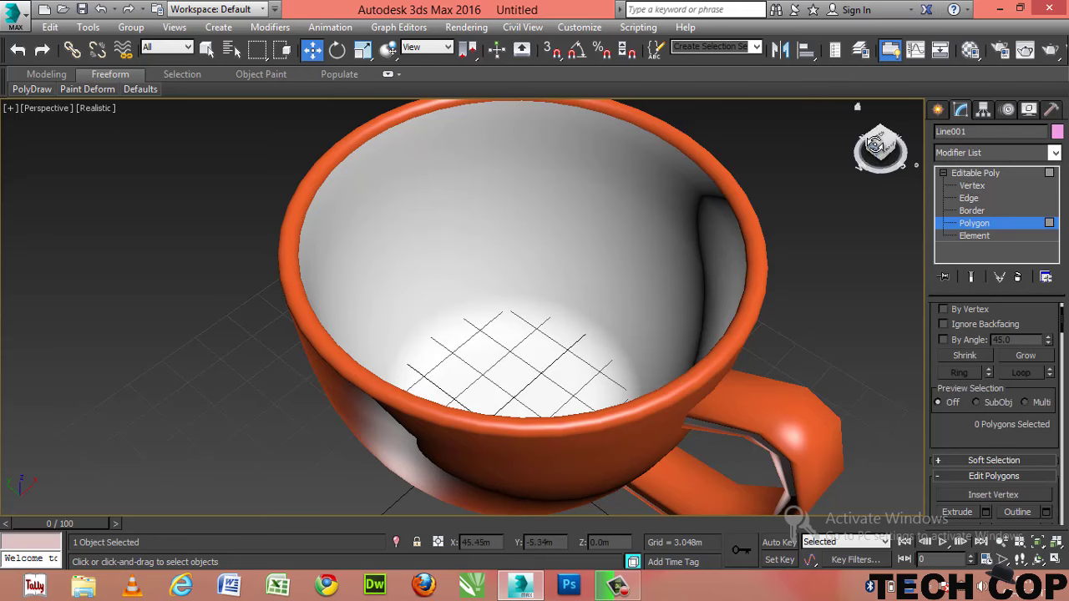
middle_click_drag(508, 324, 516, 332, "alt")
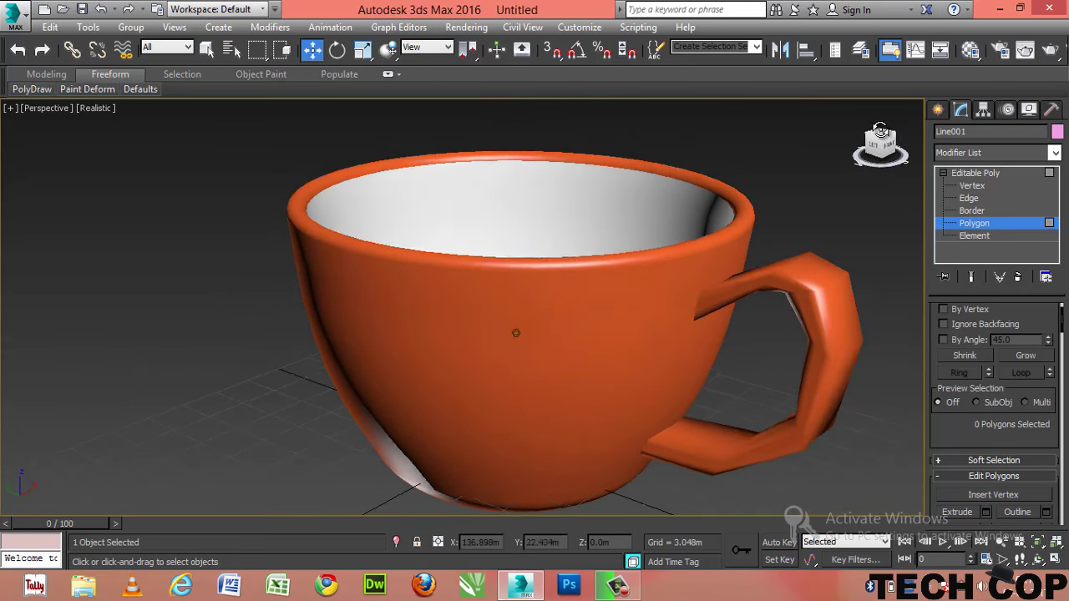
Apply a MeshSmooth modifier (2 iterations) to the whole cup, rounding the handle's edges.
left_click(974, 173)
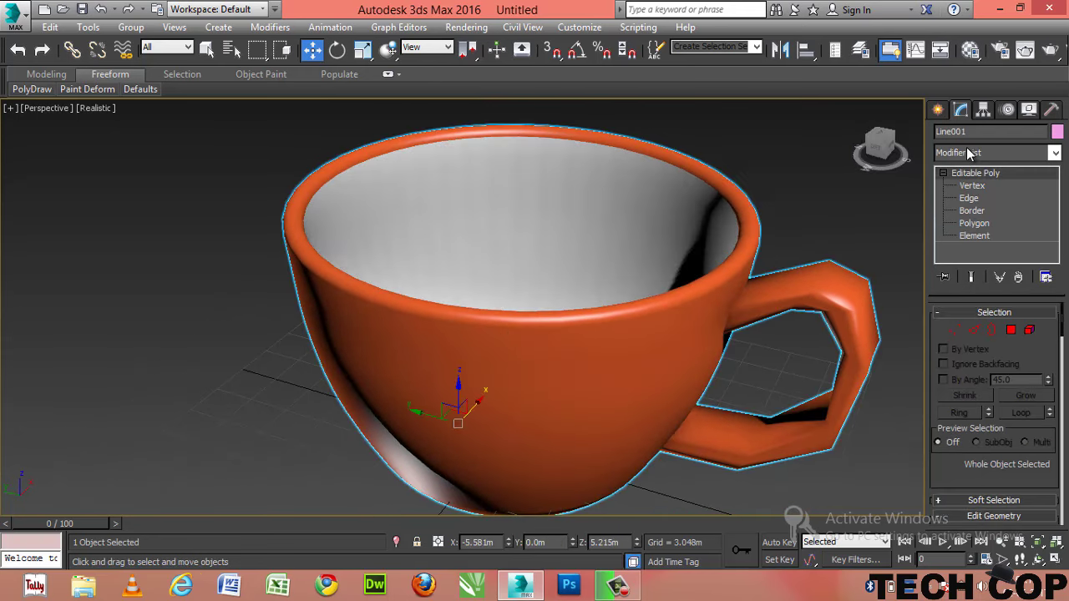
left_click(969, 153)
key("m")
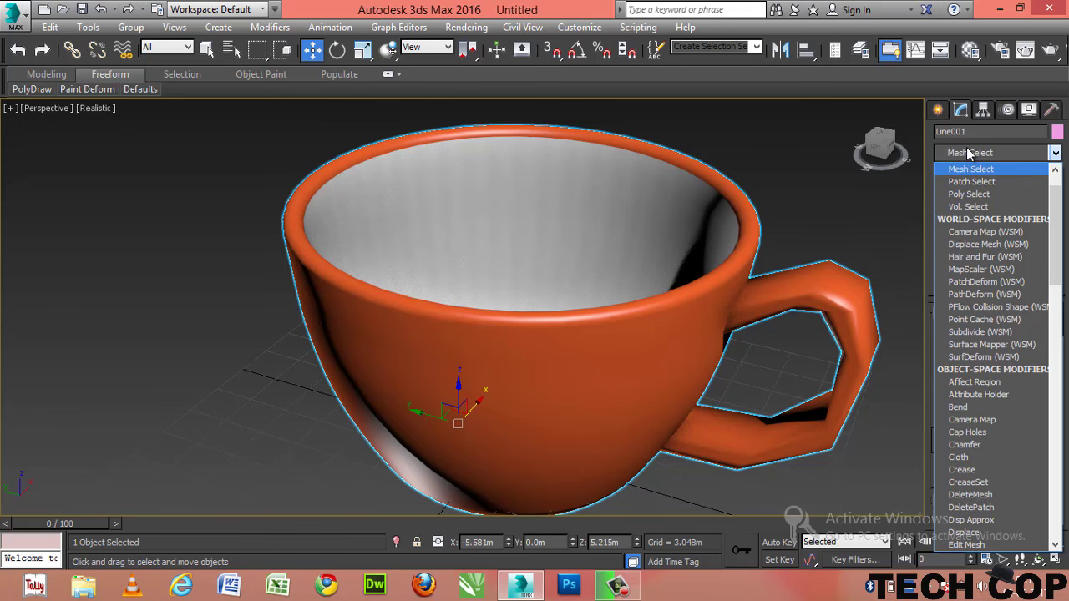
key("m")
key("m")
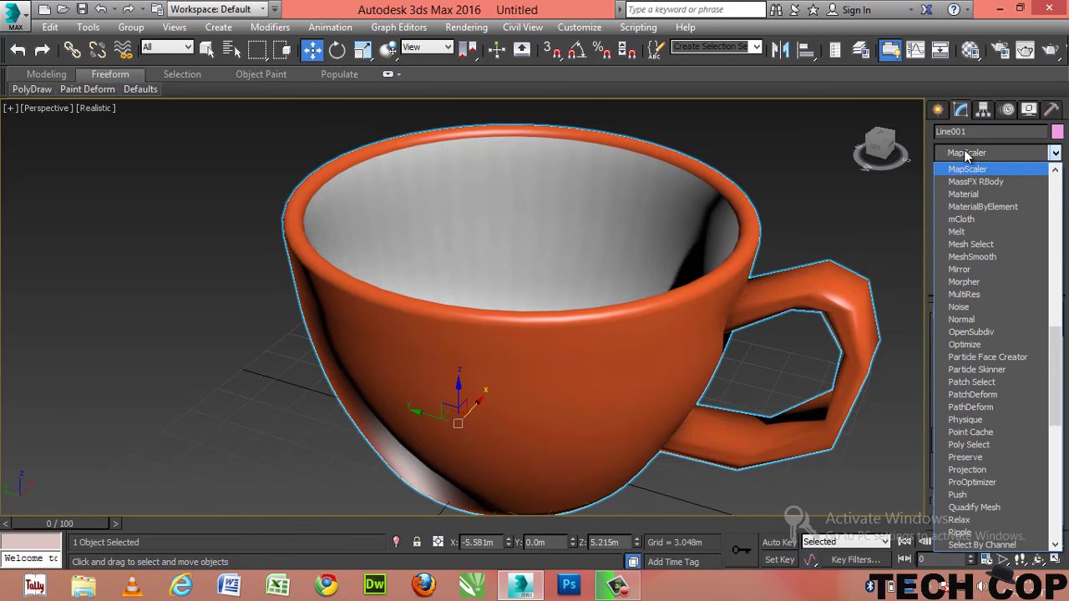
left_click(969, 256)
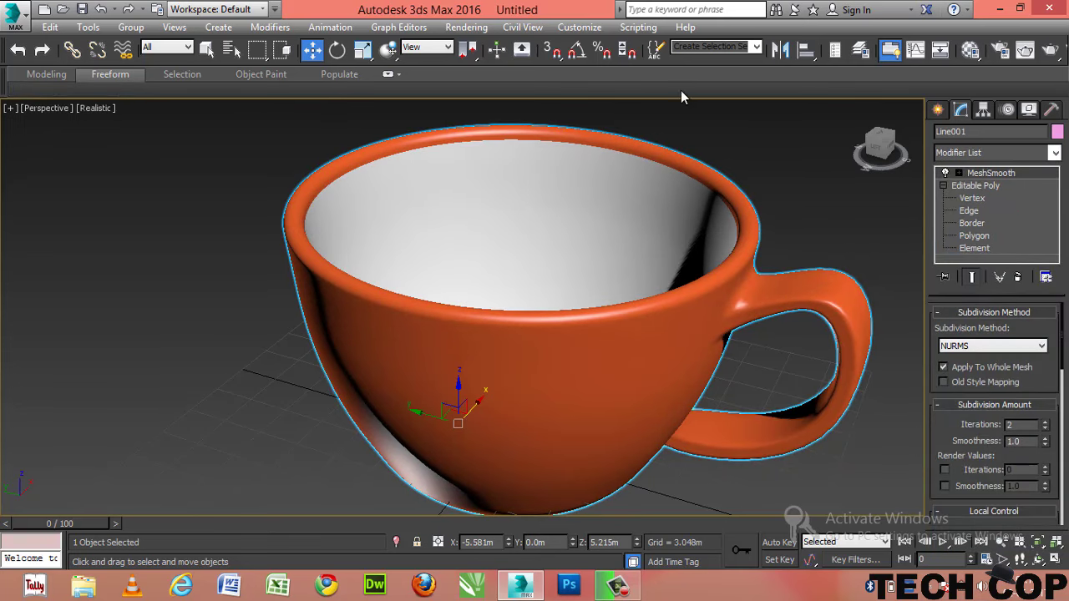
left_click(871, 147)
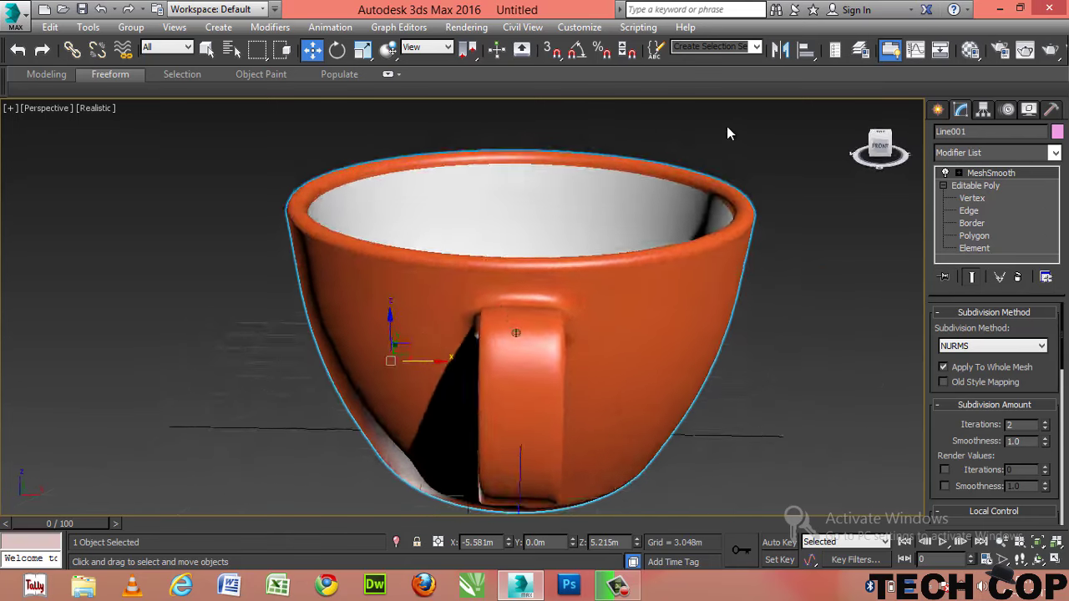
mouse_move(727, 133)
middle_mouse_down("alt")
mouse_move(833, 137)
mouse_move(909, 169)
middle_mouse_up("alt")
mouse_move(887, 150)
left_mouse_down()
mouse_move(863, 134)
mouse_move(833, 145)
mouse_move(1019, 330)
left_mouse_up()
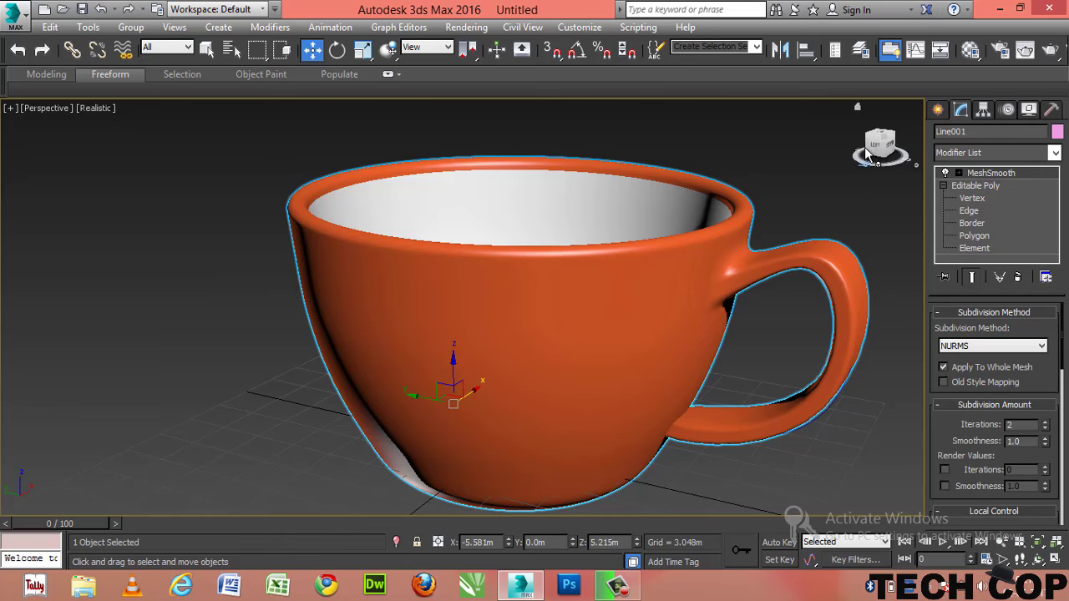
mouse_move(864, 147)
left_mouse_down()
mouse_move(911, 160)
mouse_move(18, 153)
mouse_move(30, 141)
mouse_move(51, 155)
mouse_move(14, 146)
mouse_move(43, 162)
mouse_move(661, 159)
mouse_move(626, 190)
mouse_move(771, 165)
mouse_move(465, 172)
mouse_move(563, 167)
left_mouse_up()
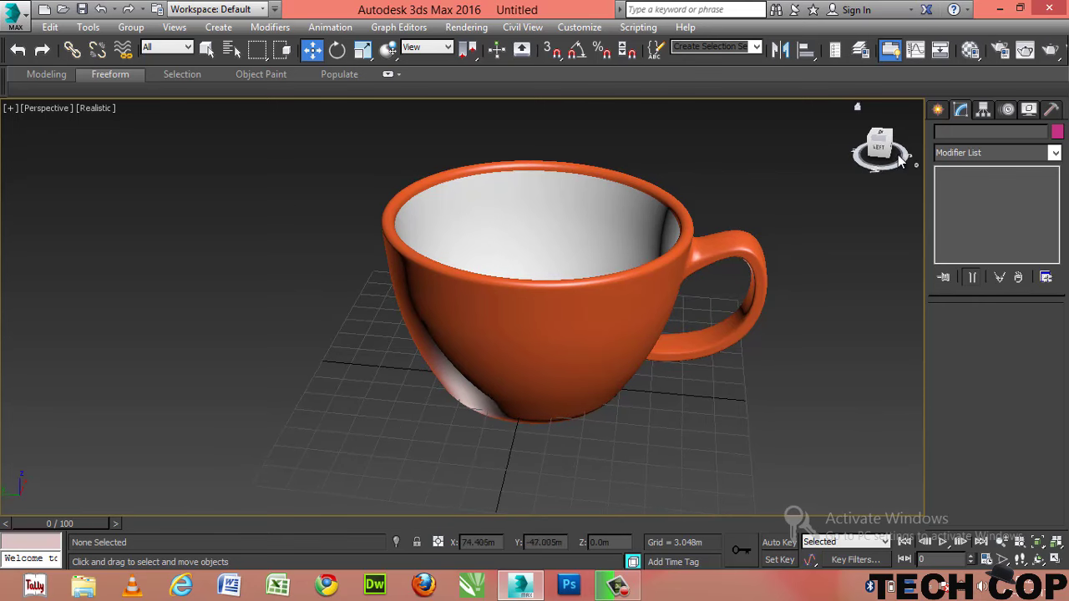
Maximize the Perspective viewport and orbit around the orange cup and saucer, handle to the left.
key("alt+w")
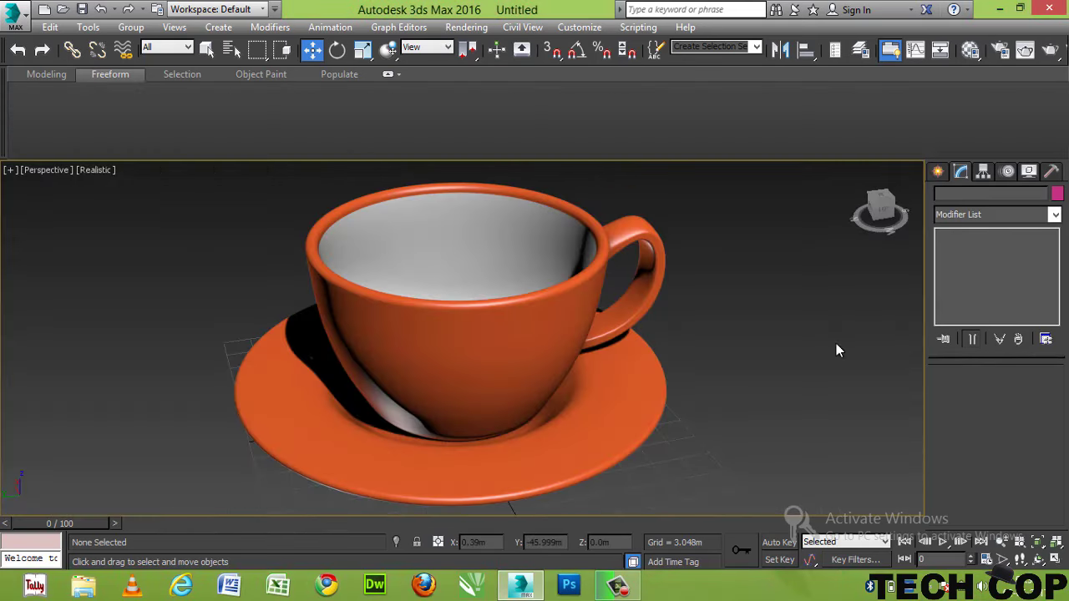
mouse_move(910, 207)
left_mouse_down()
mouse_move(72, 195)
mouse_move(768, 200)
mouse_move(654, 201)
left_mouse_up()
mouse_move(654, 201)
middle_mouse_down("alt")
mouse_move(822, 203)
mouse_move(613, 210)
mouse_move(624, 219)
mouse_move(580, 209)
mouse_move(579, 220)
middle_mouse_up("alt")
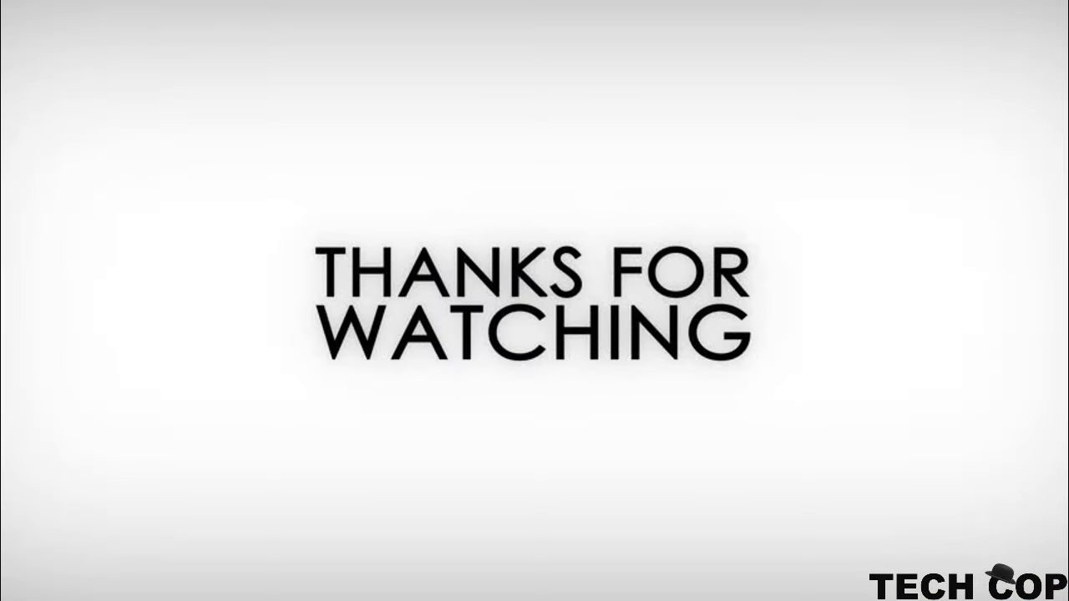